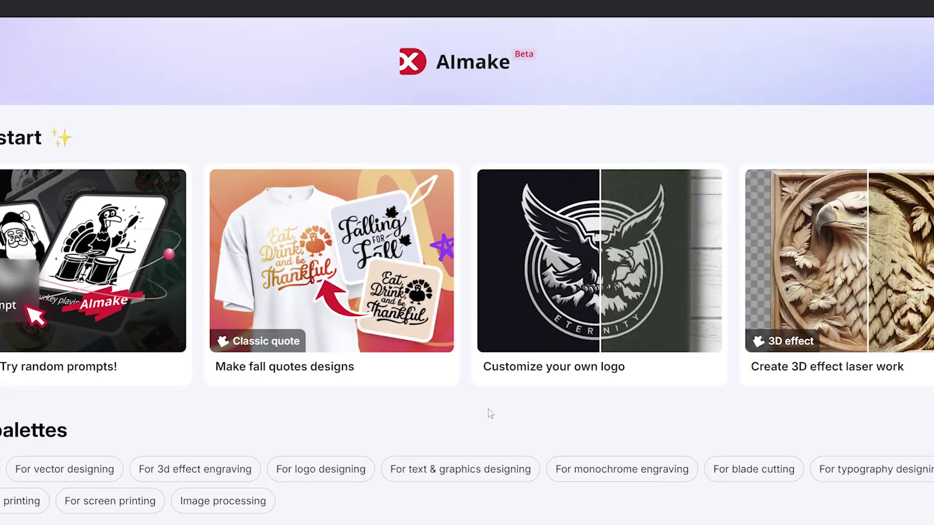
- Scroll through the AImake style palettes and examples
{"action": "scroll", "coordinate": [491, 413], "scroll_direction": "down", "scroll_amount": 5}
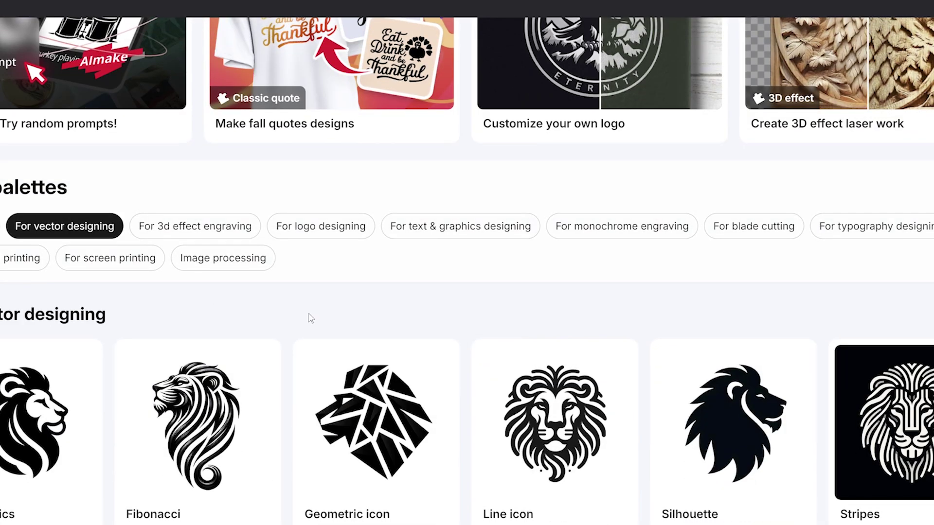
{"action": "scroll", "coordinate": [329, 320], "scroll_direction": "down", "scroll_amount": 10}
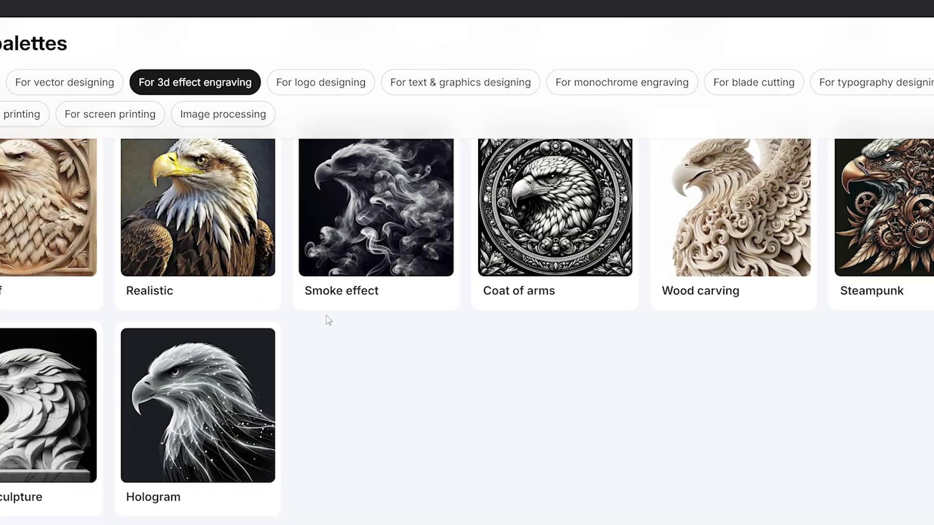
{"action": "scroll", "coordinate": [329, 320], "scroll_direction": "up", "scroll_amount": 10}
{"action": "scroll", "coordinate": [329, 320], "scroll_direction": "up", "scroll_amount": 5}
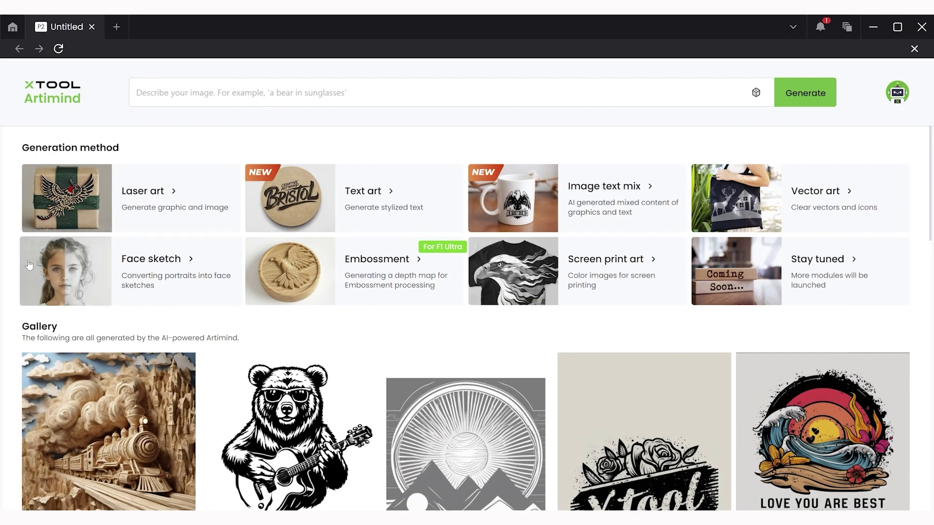
- In AImake, choose the Monochrome Line art style
{"action": "left_click", "coordinate": [158, 191]}
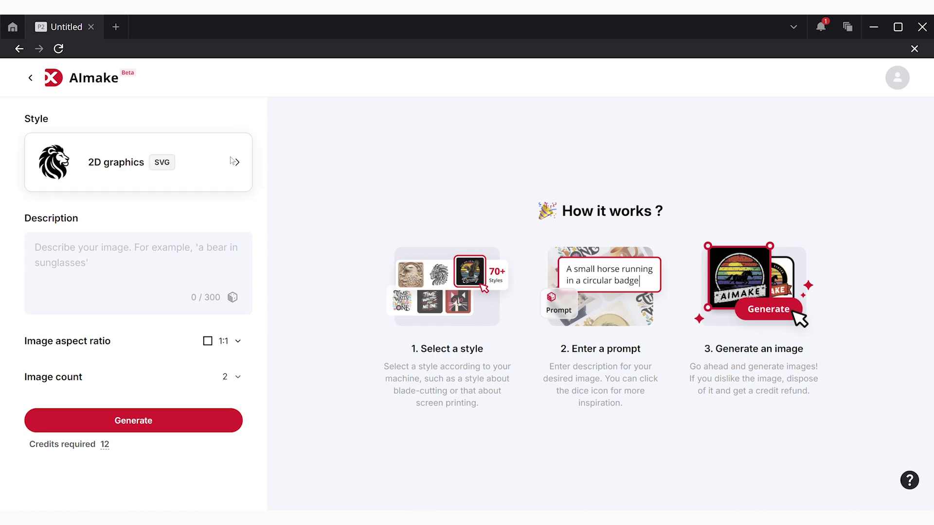
{"action": "left_click", "coordinate": [159, 182]}
{"action": "left_click", "coordinate": [263, 268]}
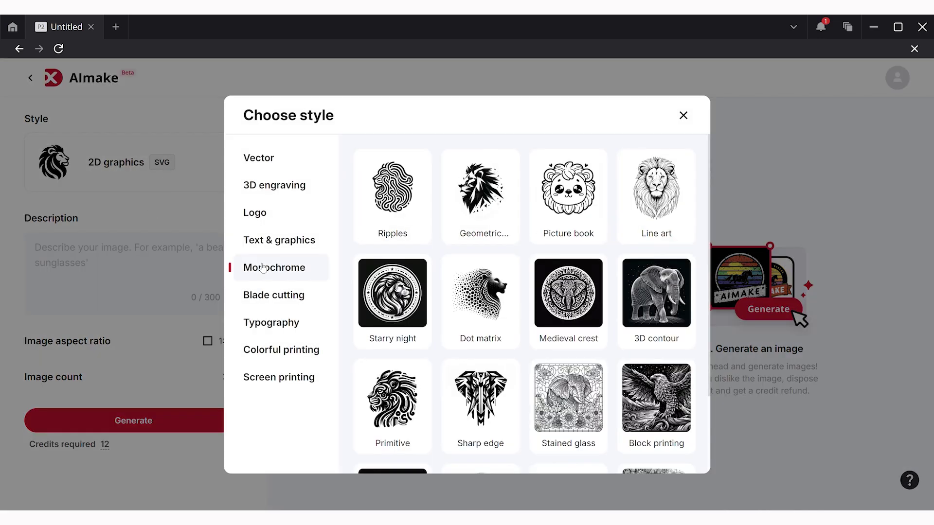
{"action": "left_click", "coordinate": [656, 183]}
- Generate two images from the description 'cute girl frog with crown'
{"action": "left_click", "coordinate": [116, 263]}
{"action": "type", "text": "cute girl f"}
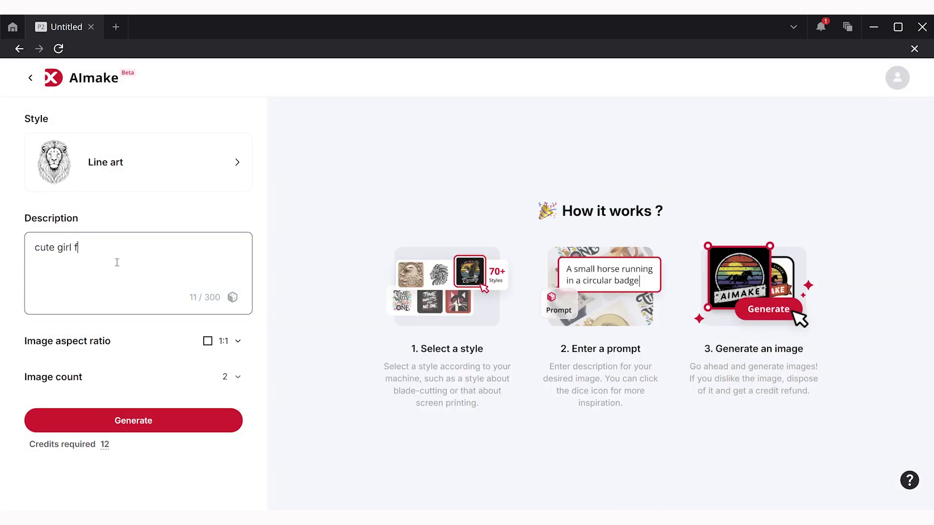
{"action": "type", "text": "rog with crown"}
{"action": "left_click", "coordinate": [105, 428]}
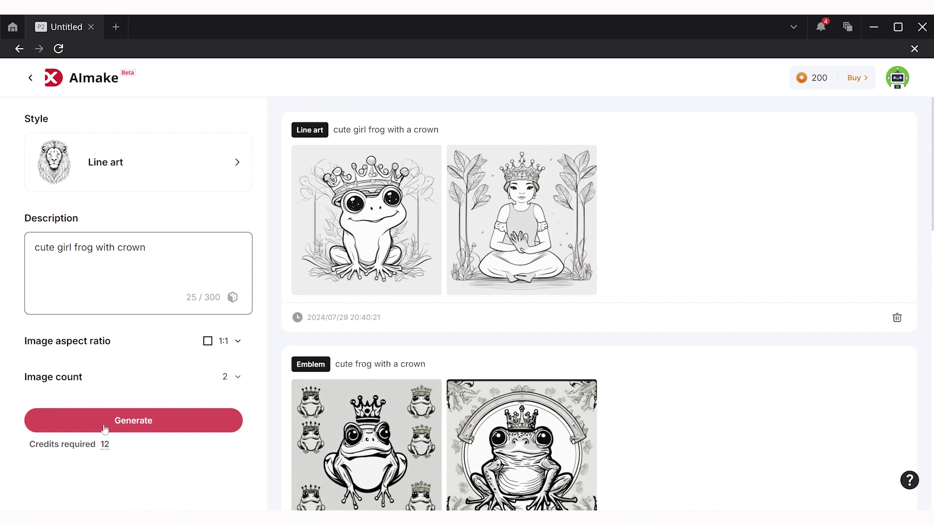
{"action": "left_click", "coordinate": [105, 428]}
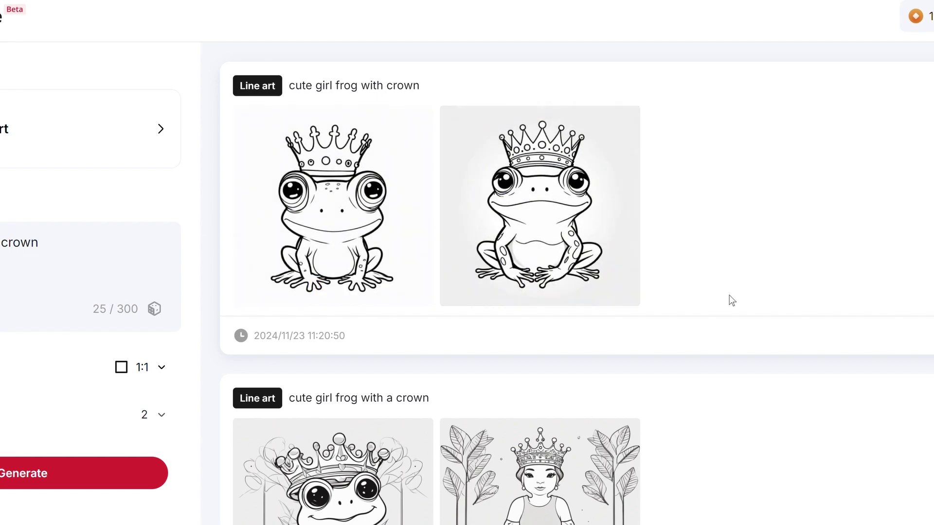
- Scroll the AImake results to compare the new crowned-frog pair with earlier frog batches
{"action": "scroll", "coordinate": [704, 329], "scroll_direction": "down", "scroll_amount": 10}
{"action": "scroll", "coordinate": [705, 329], "scroll_direction": "up", "scroll_amount": 7}
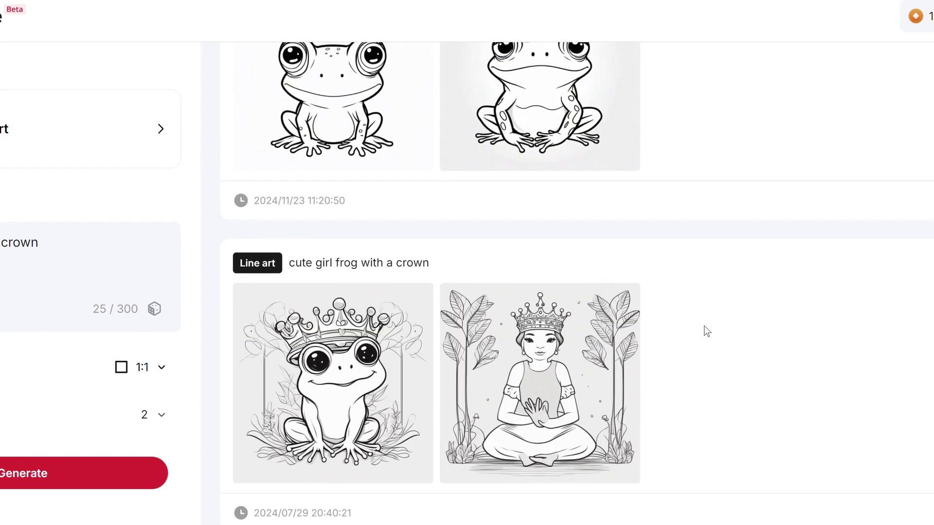
{"action": "scroll", "coordinate": [707, 331], "scroll_direction": "up", "scroll_amount": 3}
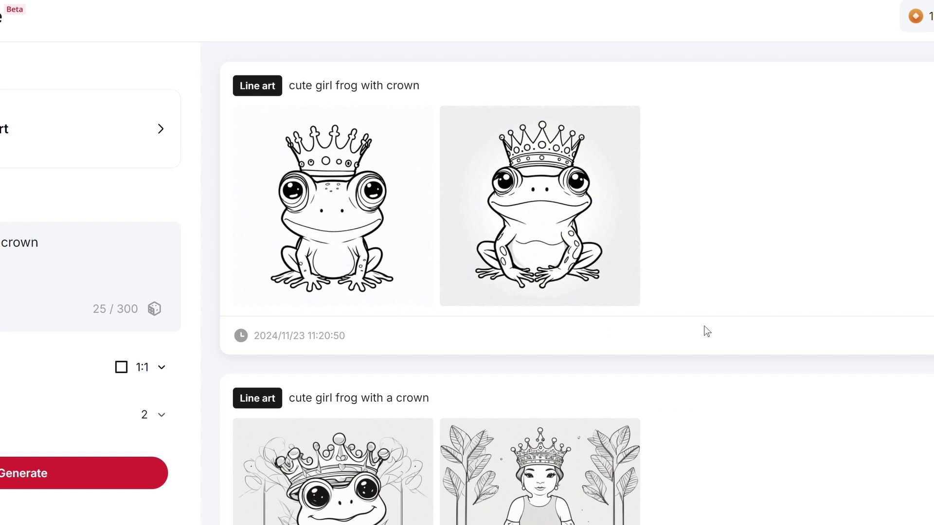
{"action": "mouse_move", "coordinate": [586, 237]}
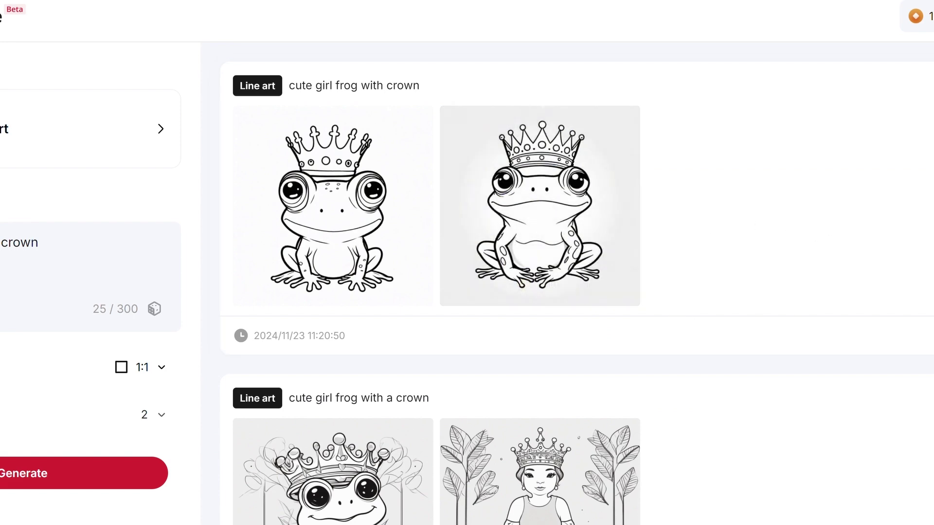
{"action": "scroll", "coordinate": [572, 239], "scroll_direction": "down", "scroll_amount": 5}
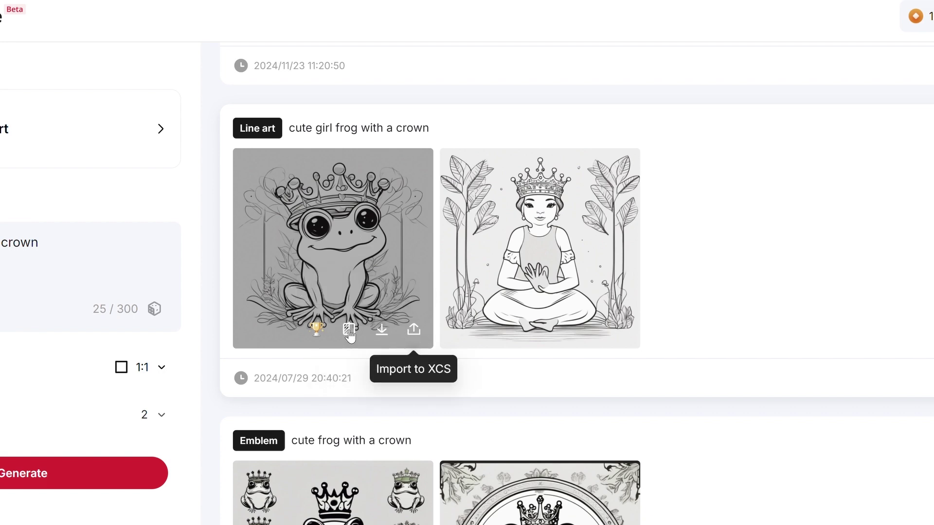
- Import the smiling crowned-frog image onto Canvas1, scaled to fit at 305 × 305 mm
{"action": "mouse_move", "coordinate": [321, 332]}
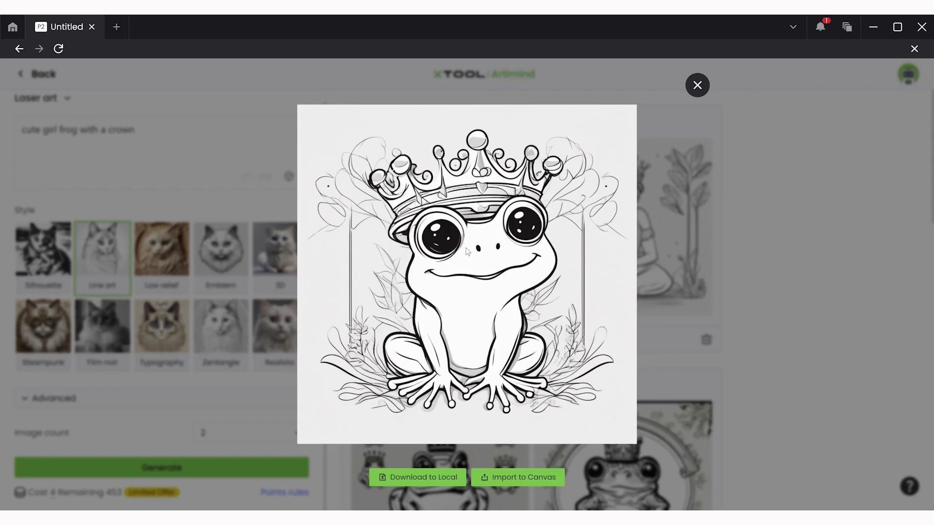
{"action": "left_click", "coordinate": [513, 482]}
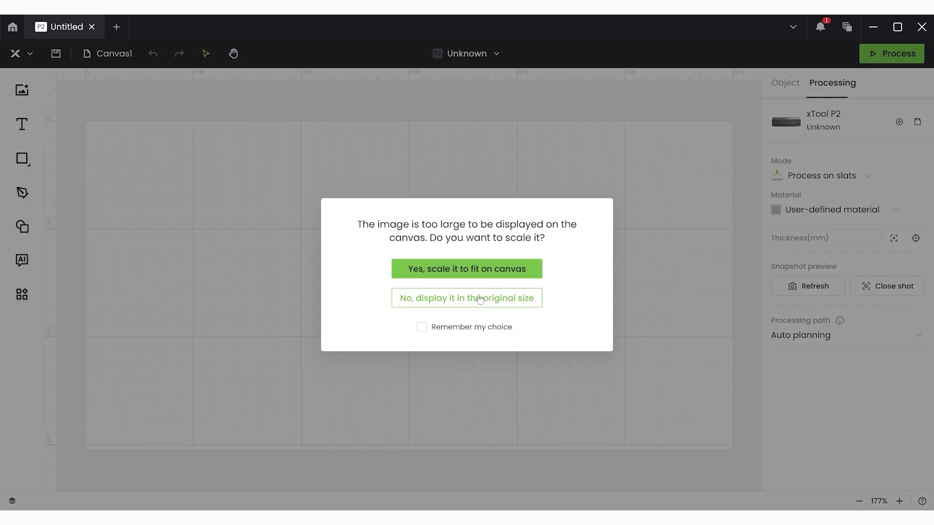
{"action": "left_click", "coordinate": [480, 275]}
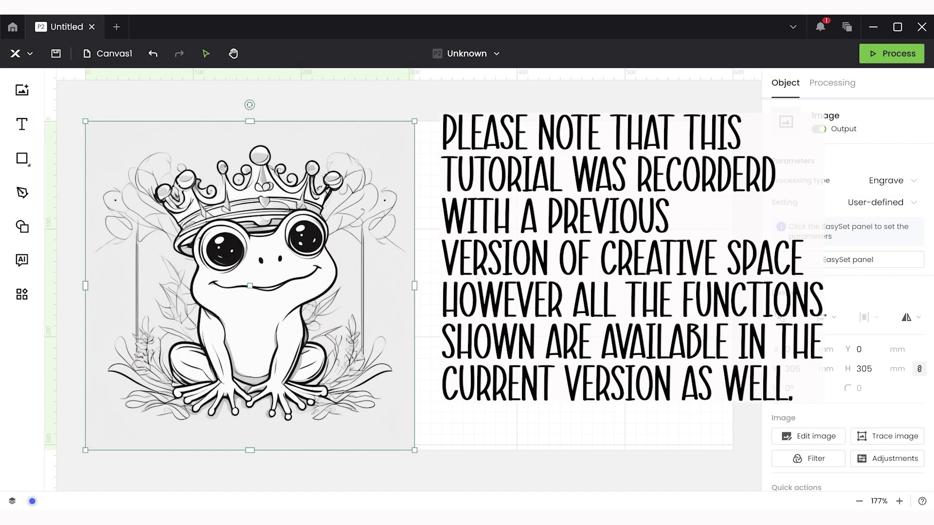
- Move the frog image toward the canvas middle and bring up Trace image settings
{"action": "left_click_drag", "start_coordinate": [336, 357], "coordinate": [448, 355]}
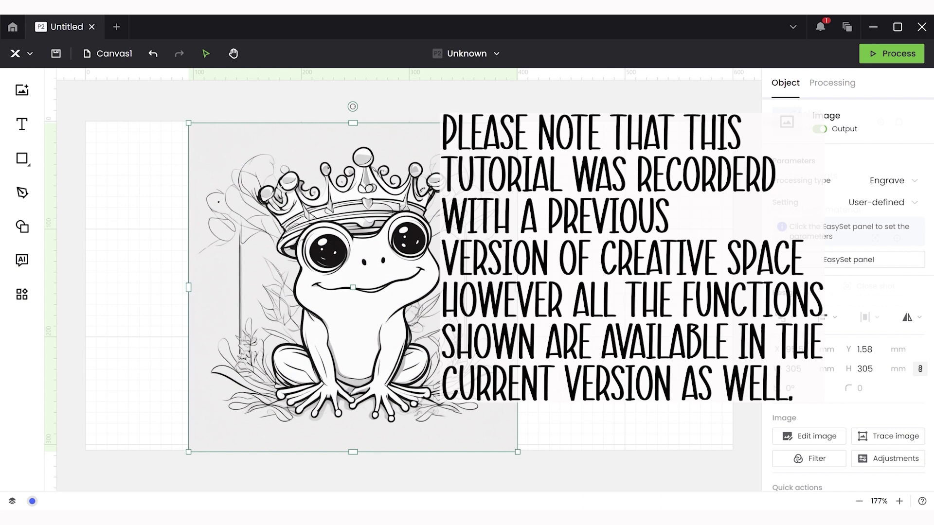
{"action": "left_click", "coordinate": [895, 436]}
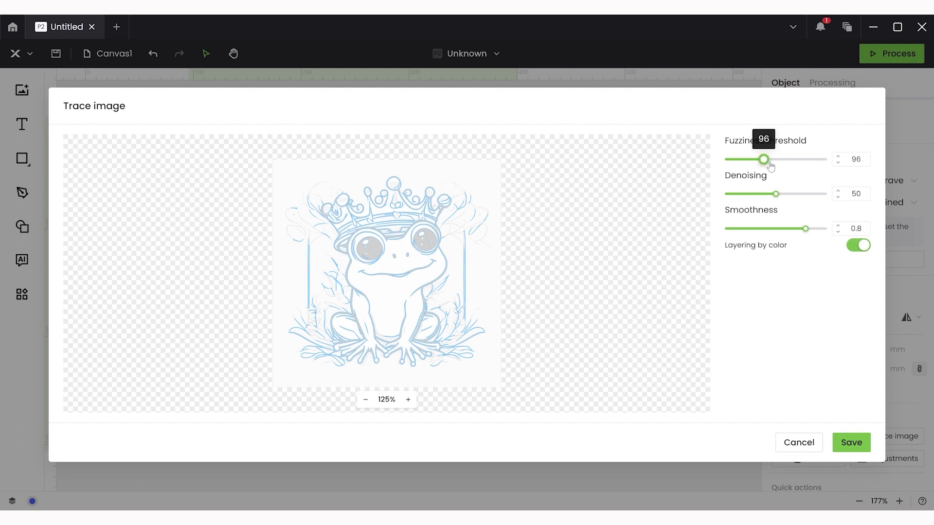
- Set the trace's fuzziness threshold to 28, denoising to 59 and smoothness to 0.69
{"action": "left_click_drag", "start_coordinate": [767, 165], "coordinate": [794, 164]}
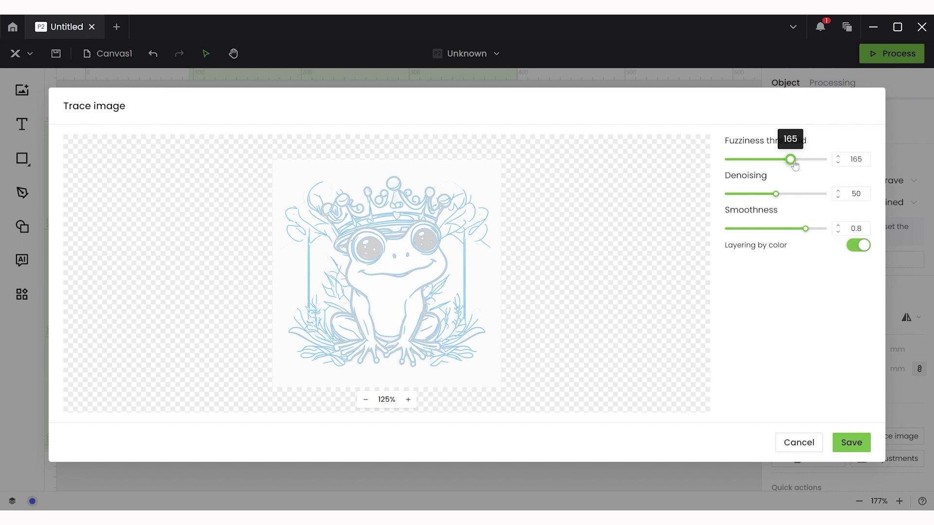
{"action": "left_click_drag", "start_coordinate": [794, 165], "coordinate": [745, 165]}
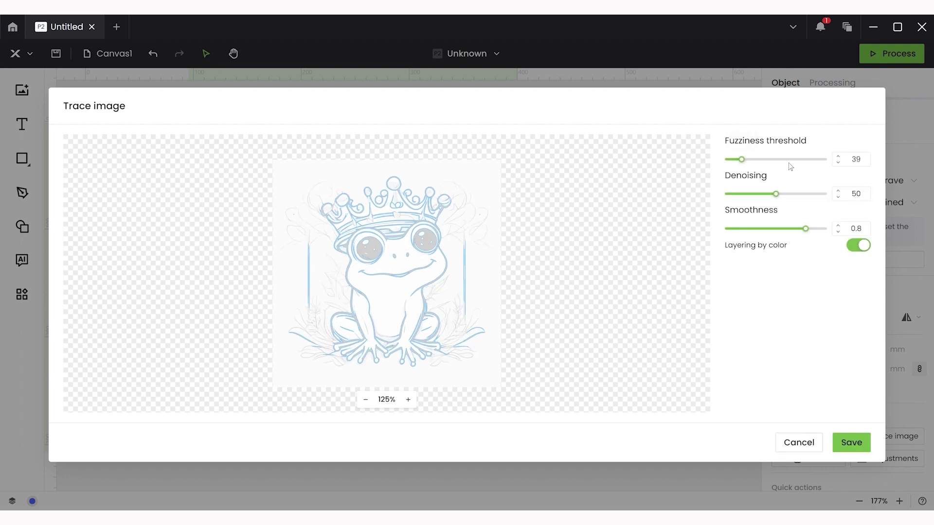
{"action": "left_click", "coordinate": [752, 159]}
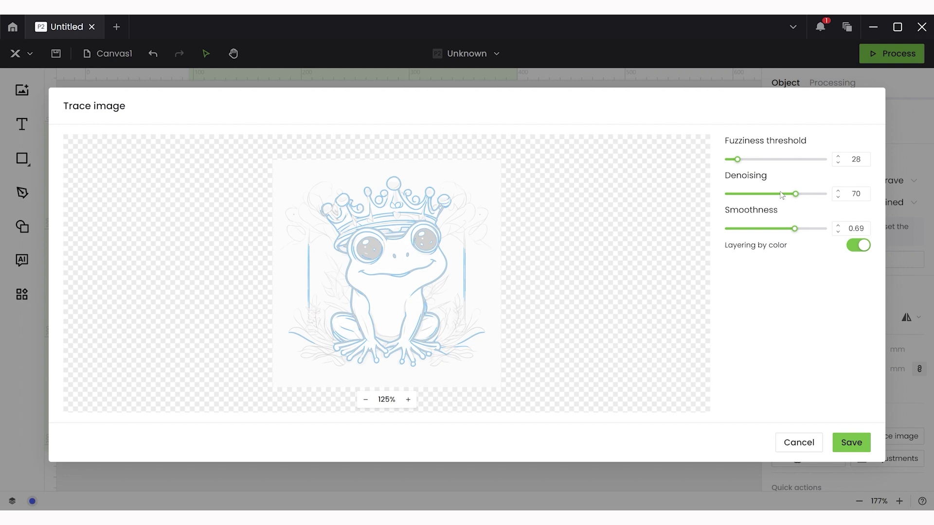
{"action": "left_click", "coordinate": [789, 197]}
- Save the trace as vectors, move the original frog image aside, and ungroup the traced lines
{"action": "left_click", "coordinate": [857, 446]}
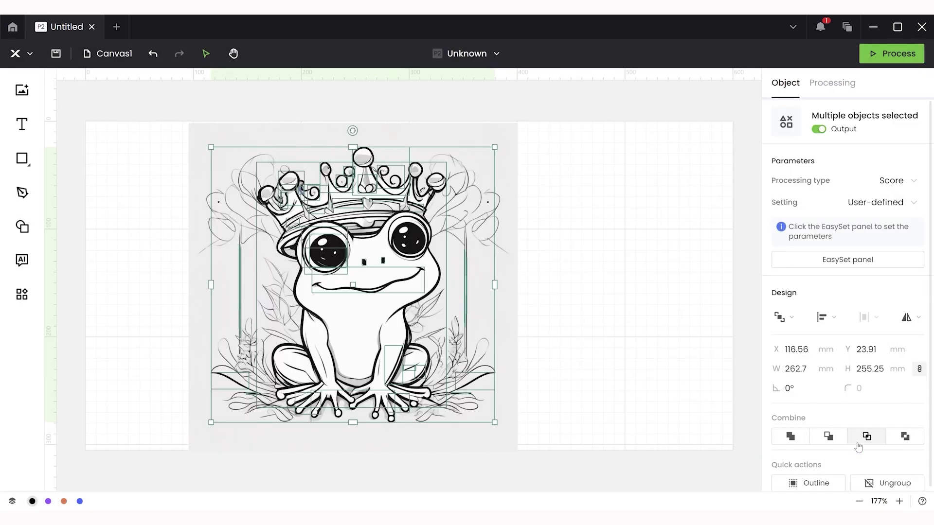
{"action": "left_click", "coordinate": [583, 360]}
{"action": "left_click", "coordinate": [507, 410]}
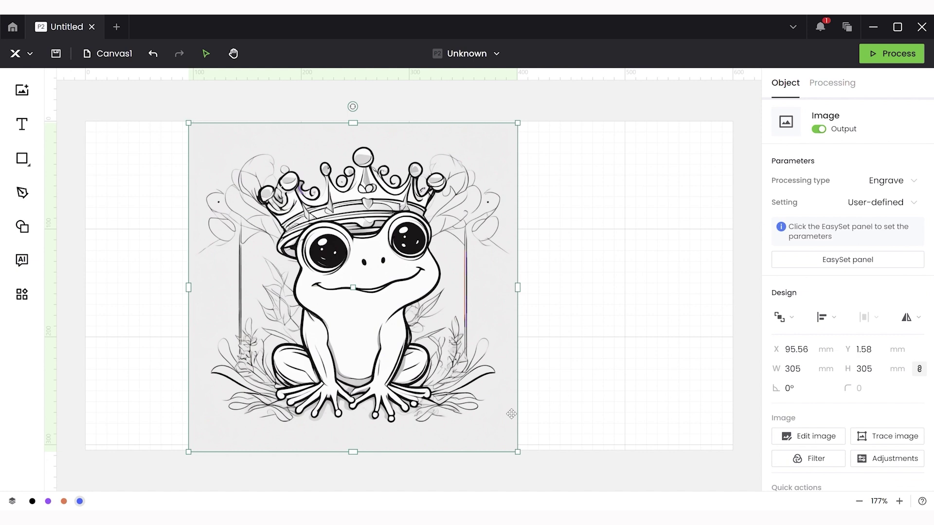
{"action": "left_click_drag", "start_coordinate": [510, 413], "coordinate": [743, 394]}
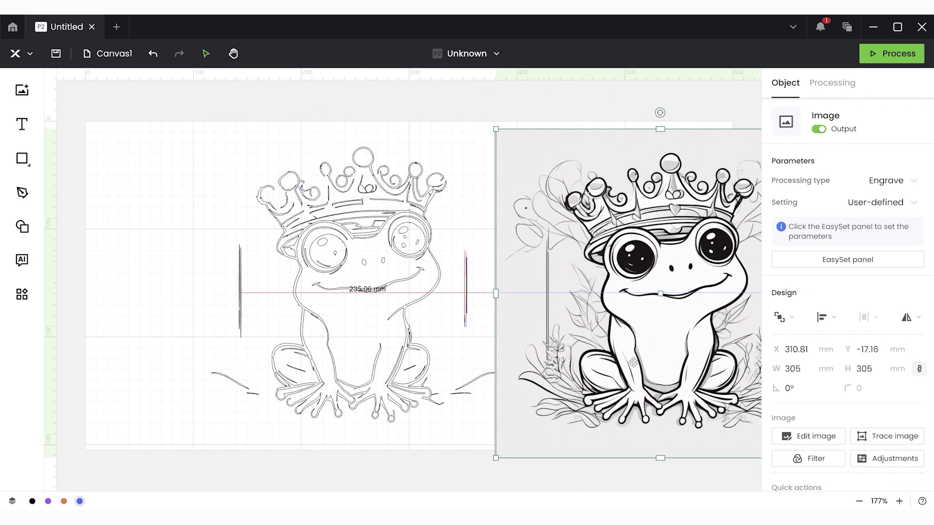
{"action": "left_click", "coordinate": [411, 263]}
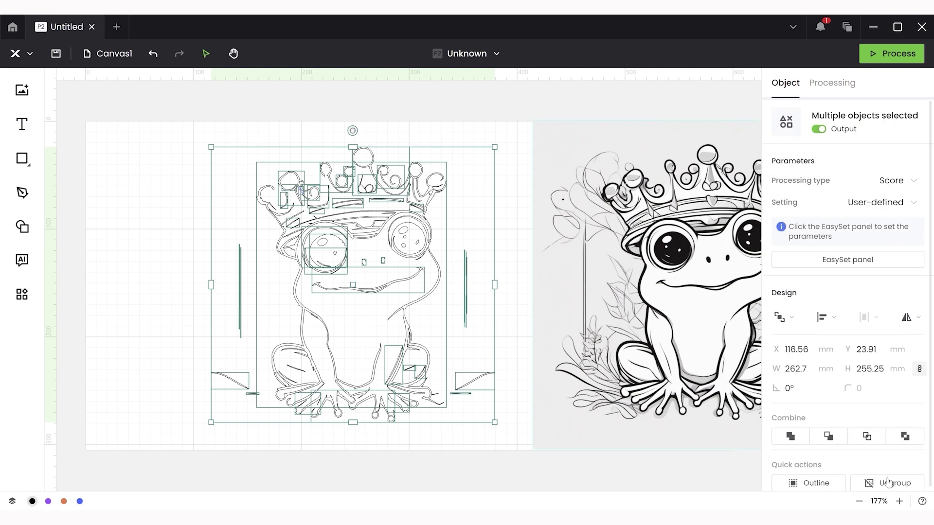
{"action": "left_click", "coordinate": [888, 481]}
- Delete the stray vertical line to the right of the frog
{"action": "left_click", "coordinate": [146, 246]}
{"action": "mouse_move", "coordinate": [189, 226]}
{"action": "left_mouse_down"}
{"action": "mouse_move", "coordinate": [240, 294]}
{"action": "mouse_move", "coordinate": [252, 349]}
{"action": "left_mouse_up"}
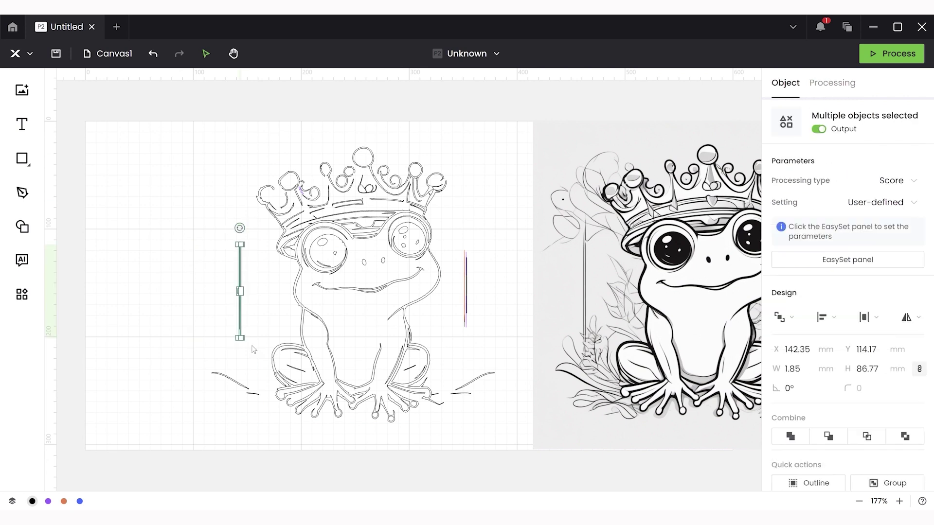
{"action": "left_click", "coordinate": [253, 349]}
{"action": "mouse_move", "coordinate": [510, 233]}
{"action": "left_mouse_down"}
{"action": "mouse_move", "coordinate": [462, 343]}
{"action": "mouse_move", "coordinate": [461, 405]}
{"action": "mouse_move", "coordinate": [452, 409]}
{"action": "left_mouse_up"}
{"action": "key", "text": "Delete"}
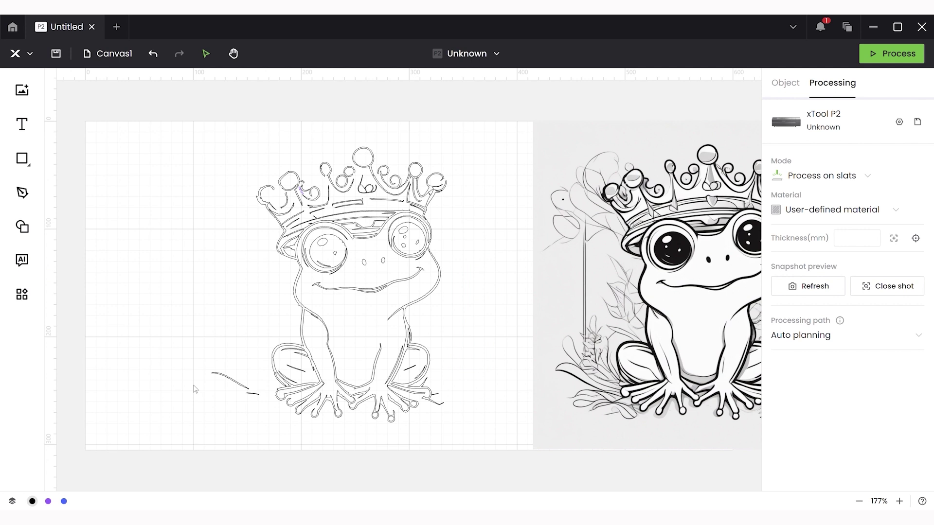
- Delete the small stray pieces at the frog's lower left, undoing one accidental deletion
{"action": "left_click_drag", "start_coordinate": [179, 348], "coordinate": [263, 415]}
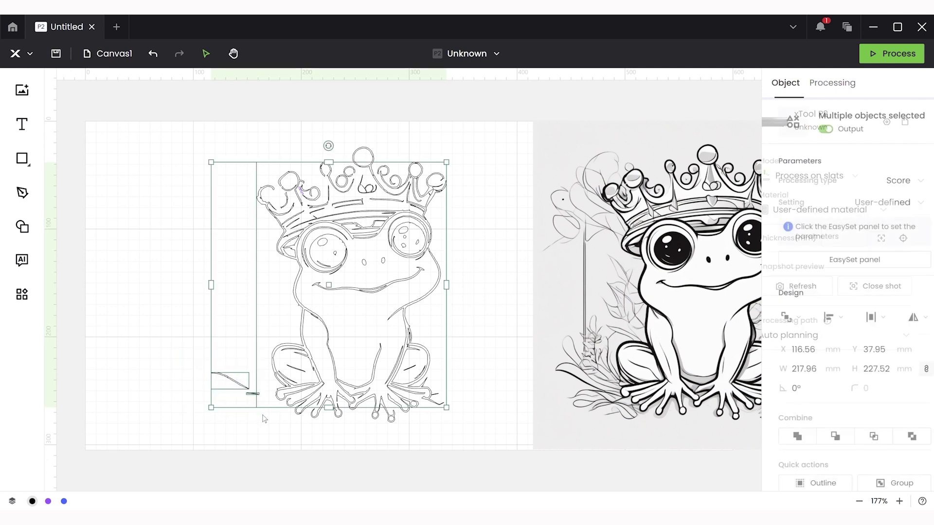
{"action": "key", "text": "Delete"}
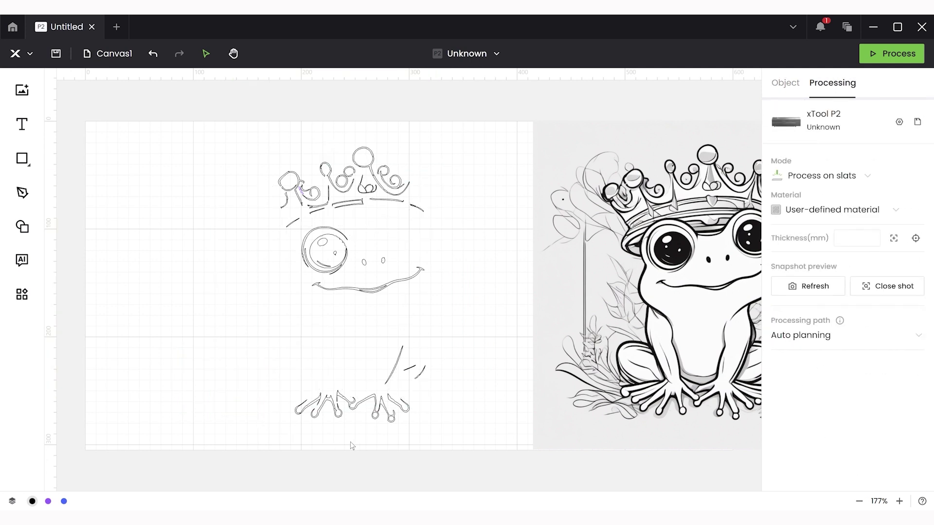
{"action": "key", "text": "ctrl+z"}
{"action": "left_click", "coordinate": [235, 385]}
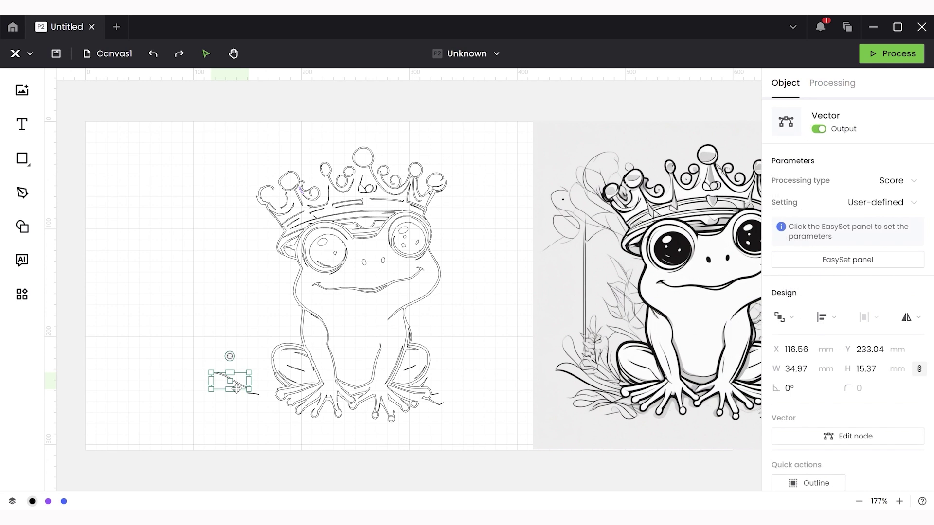
{"action": "key", "text": "Delete"}
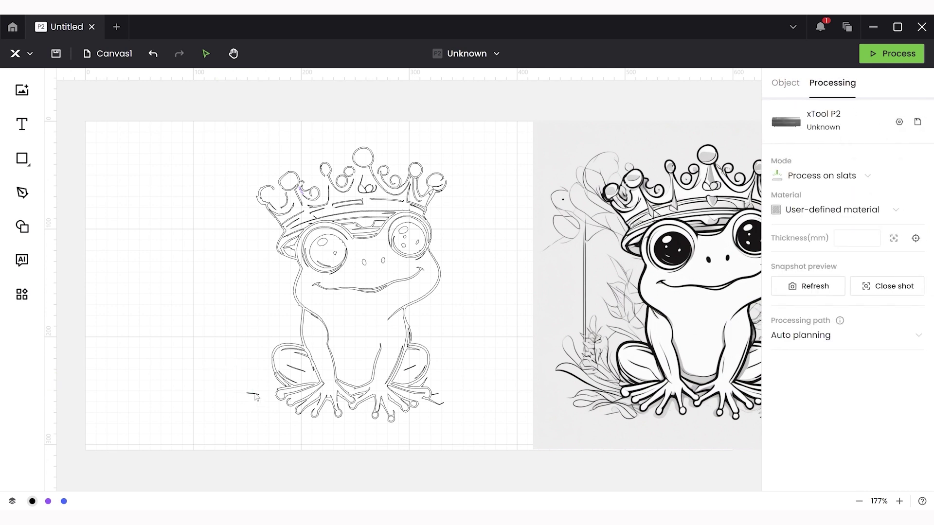
{"action": "left_click", "coordinate": [251, 392]}
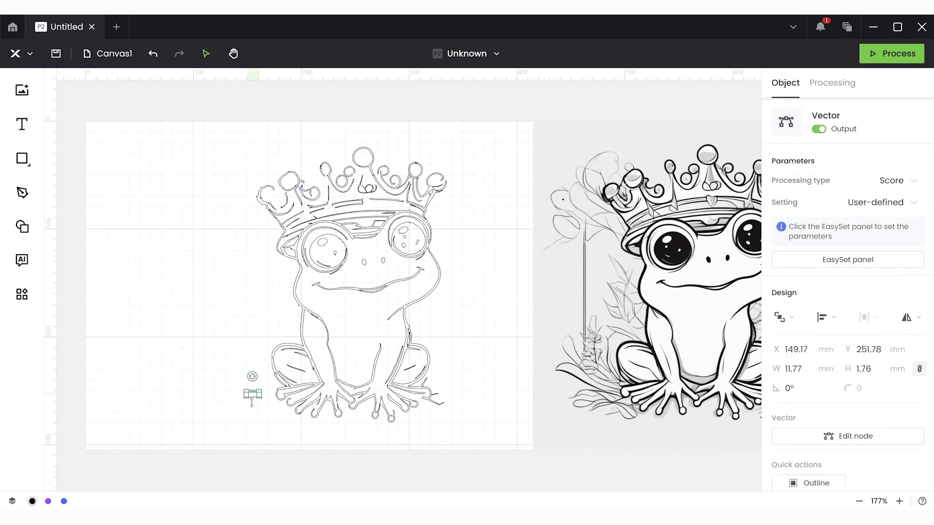
{"action": "key", "text": "Delete"}
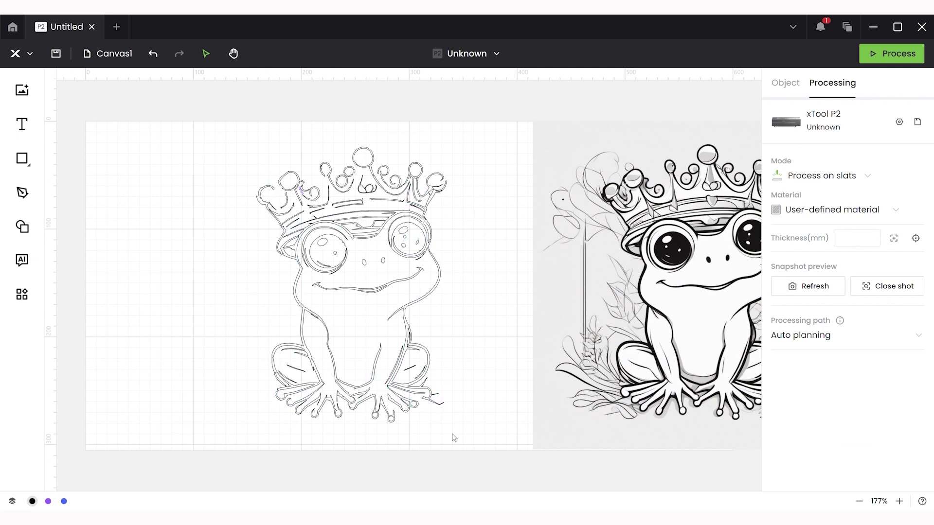
- Create a 12 mm offset outline without inner outlines around the frog trace, then move it left
{"action": "left_click_drag", "start_coordinate": [202, 137], "coordinate": [481, 443]}
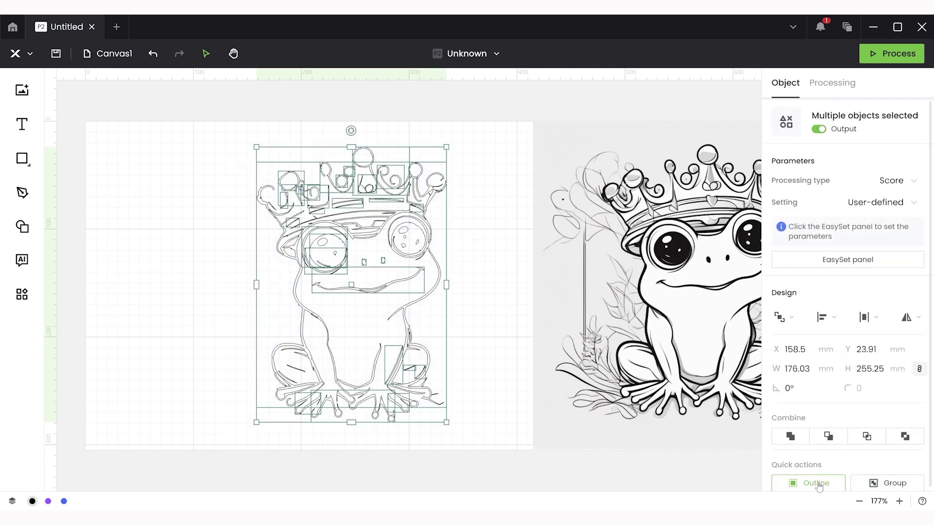
{"action": "left_click", "coordinate": [816, 484]}
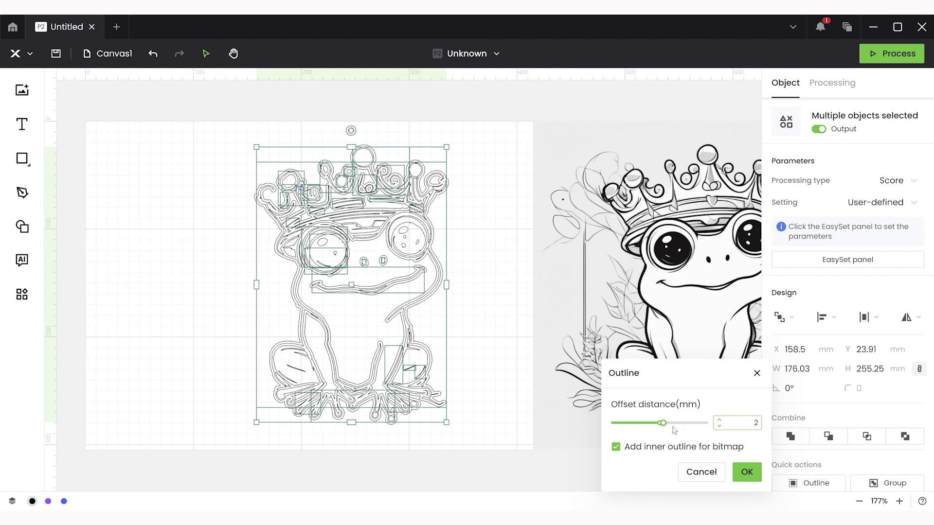
{"action": "left_click_drag", "start_coordinate": [663, 423], "coordinate": [673, 428]}
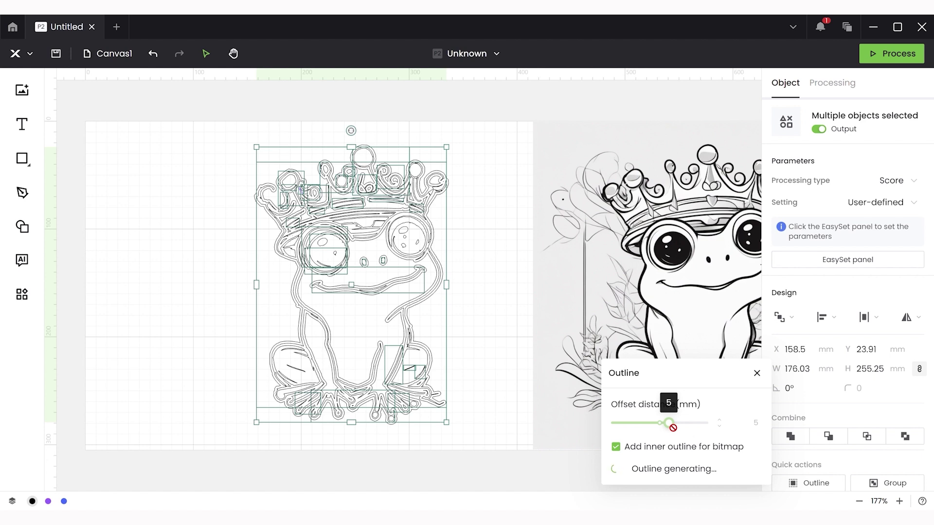
{"action": "left_click_drag", "start_coordinate": [673, 428], "coordinate": [685, 428]}
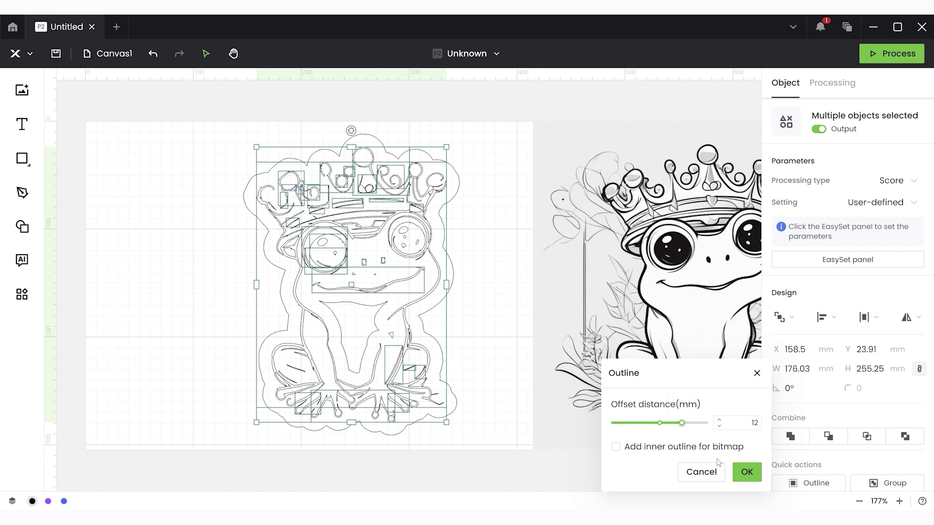
{"action": "left_click", "coordinate": [746, 471]}
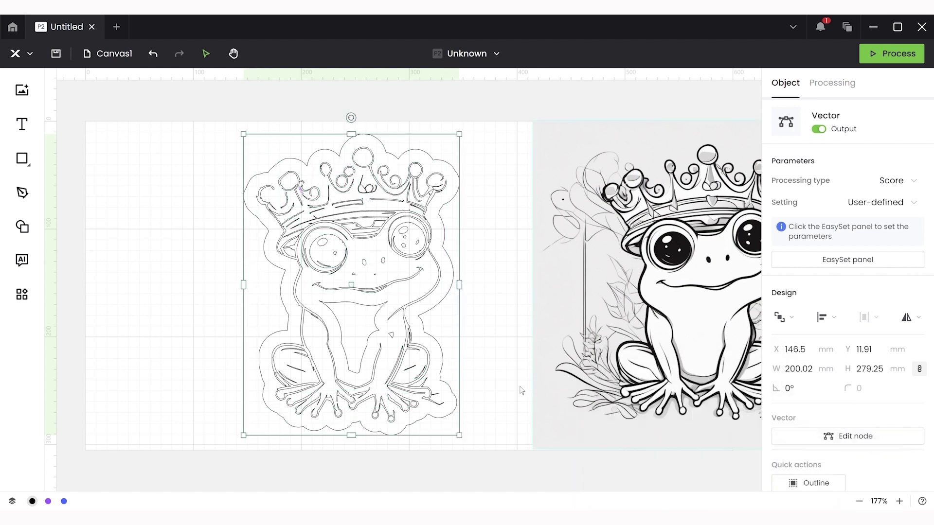
{"action": "left_click_drag", "start_coordinate": [460, 377], "coordinate": [323, 381]}
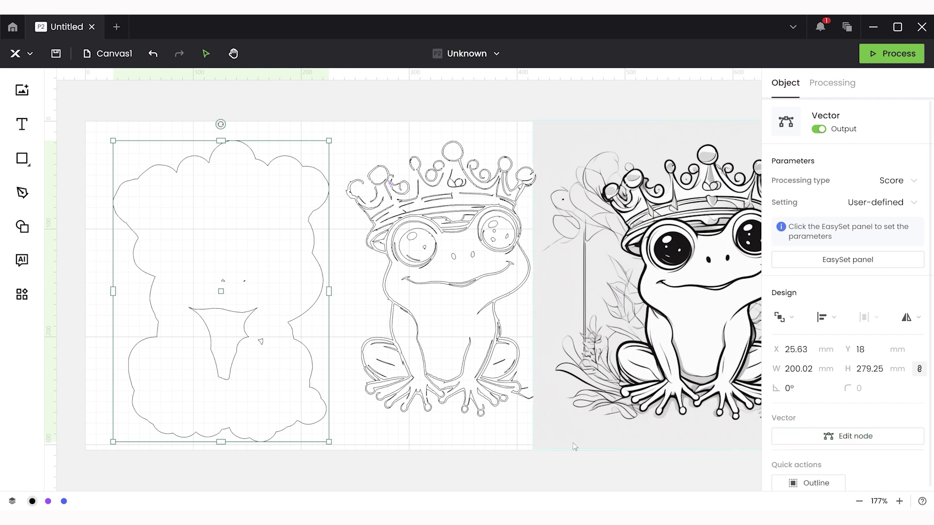
- Draw a rectangle inside the outline's lower interior and unite it into a 200.03 × 279.25 mm shape
{"action": "left_click", "coordinate": [23, 159]}
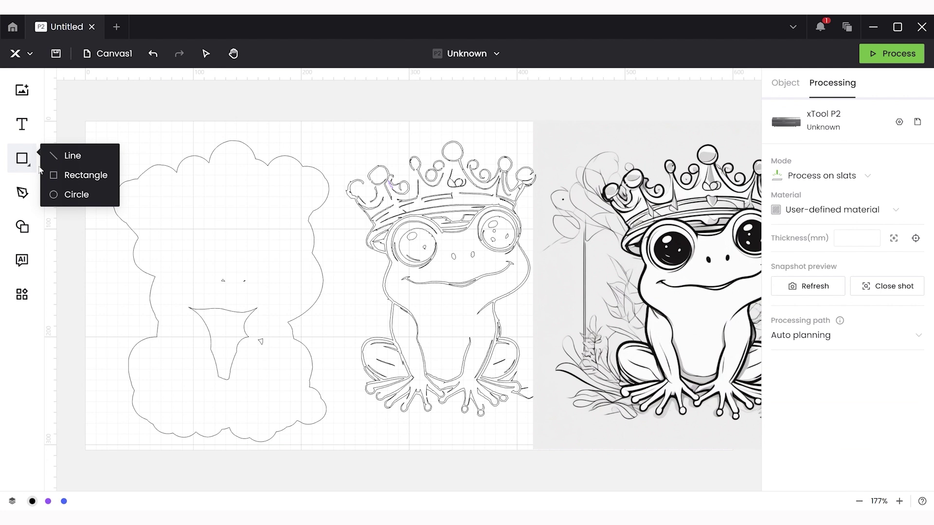
{"action": "left_click", "coordinate": [78, 175]}
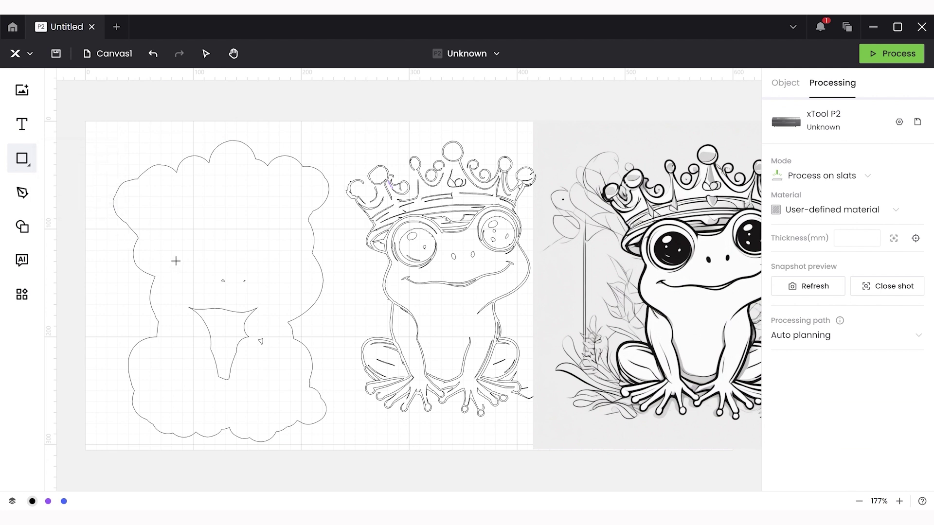
{"action": "left_click_drag", "start_coordinate": [184, 268], "coordinate": [285, 403]}
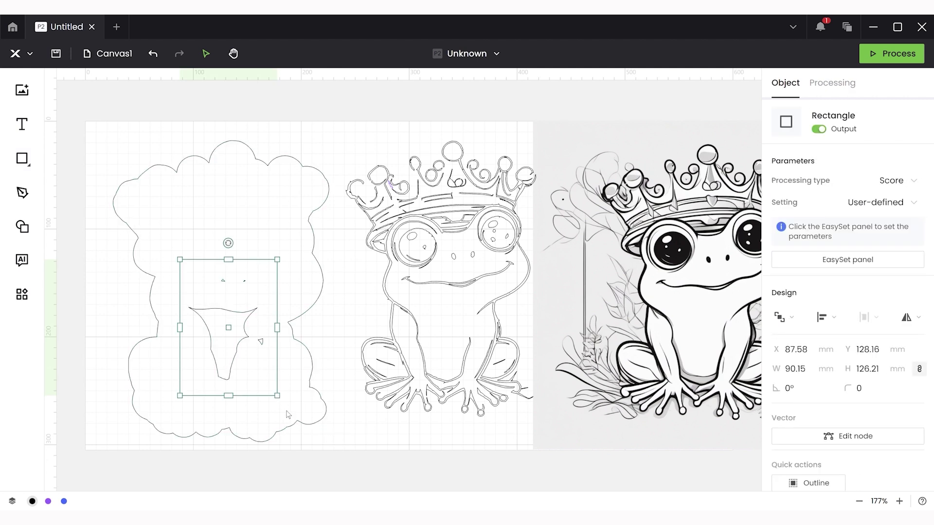
{"action": "left_click_drag", "start_coordinate": [344, 445], "coordinate": [154, 206]}
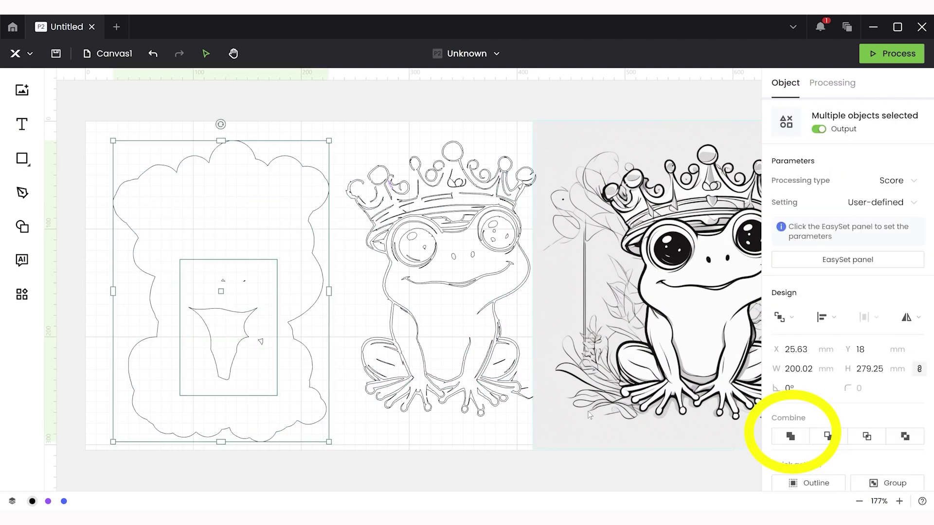
{"action": "left_click", "coordinate": [789, 436]}
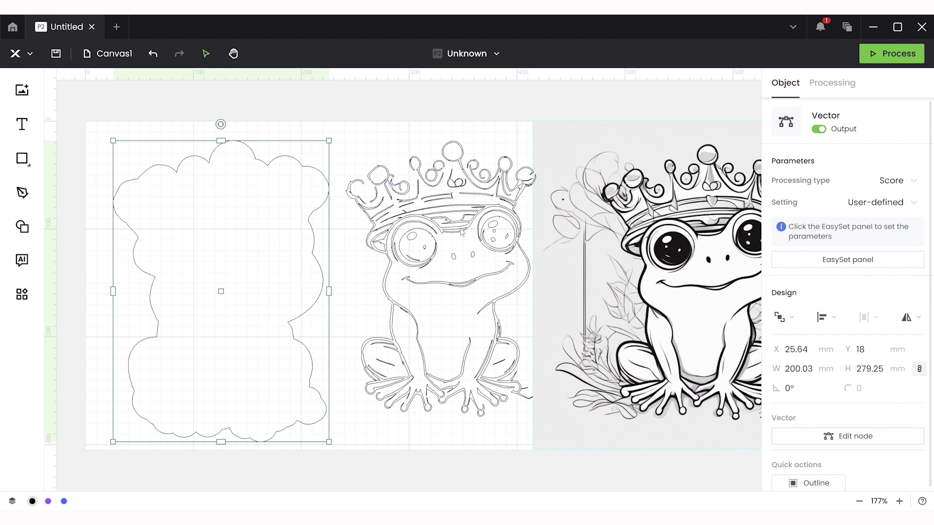
{"action": "left_click", "coordinate": [386, 139]}
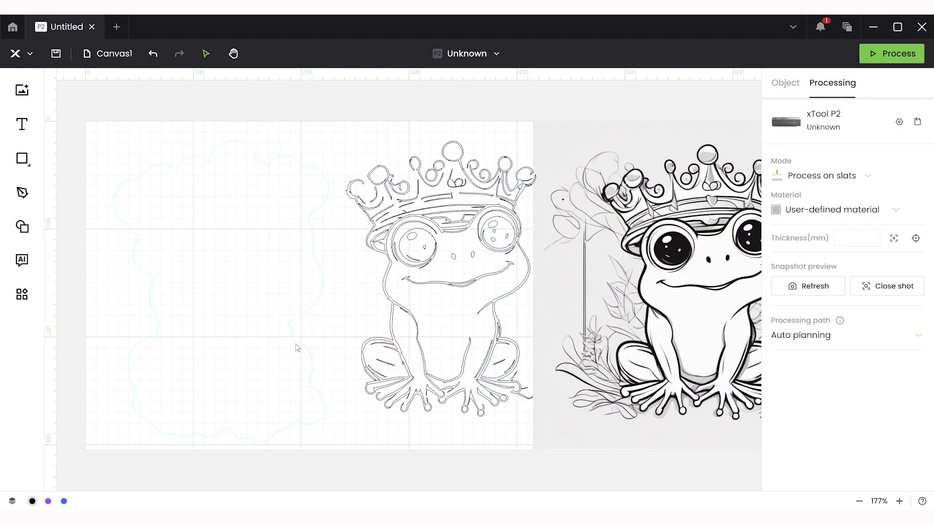
- Delete the traced frog lines and leftover pieces, leaving the outline at X 3.55, Y 12.87 mm
{"action": "mouse_move", "coordinate": [297, 348]}
{"action": "left_mouse_down"}
{"action": "mouse_move", "coordinate": [296, 322]}
{"action": "mouse_move", "coordinate": [267, 326]}
{"action": "mouse_move", "coordinate": [280, 354]}
{"action": "left_mouse_up"}
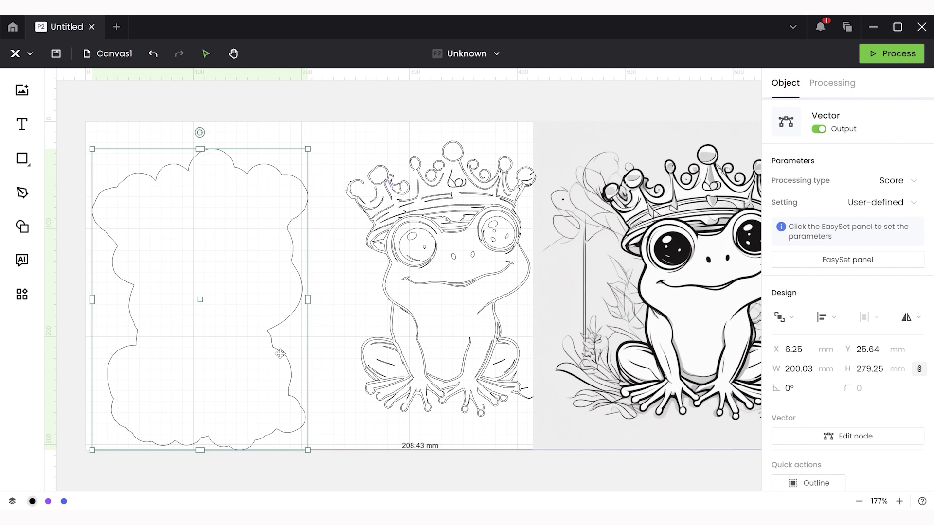
{"action": "mouse_move", "coordinate": [340, 146]}
{"action": "left_mouse_down"}
{"action": "mouse_move", "coordinate": [418, 341]}
{"action": "mouse_move", "coordinate": [474, 413]}
{"action": "left_mouse_up"}
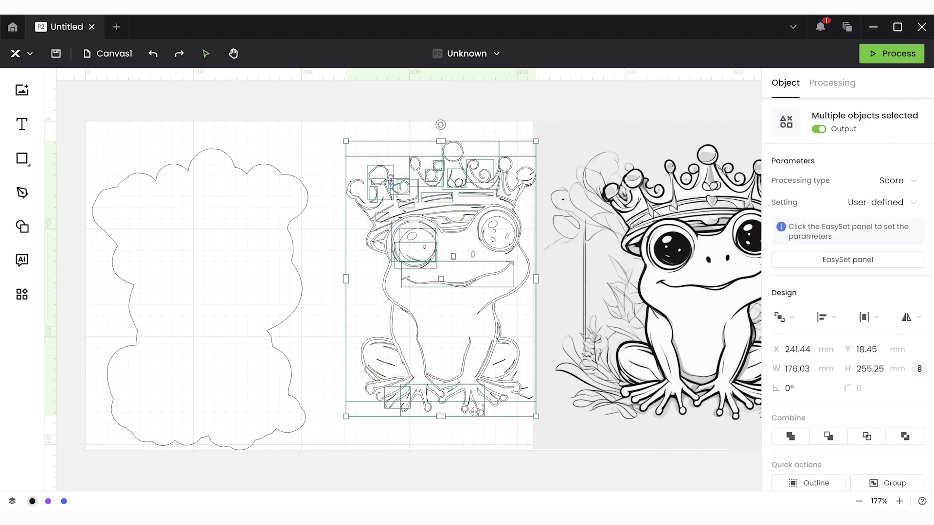
{"action": "key", "text": "Delete"}
{"action": "left_click_drag", "start_coordinate": [410, 162], "coordinate": [516, 468]}
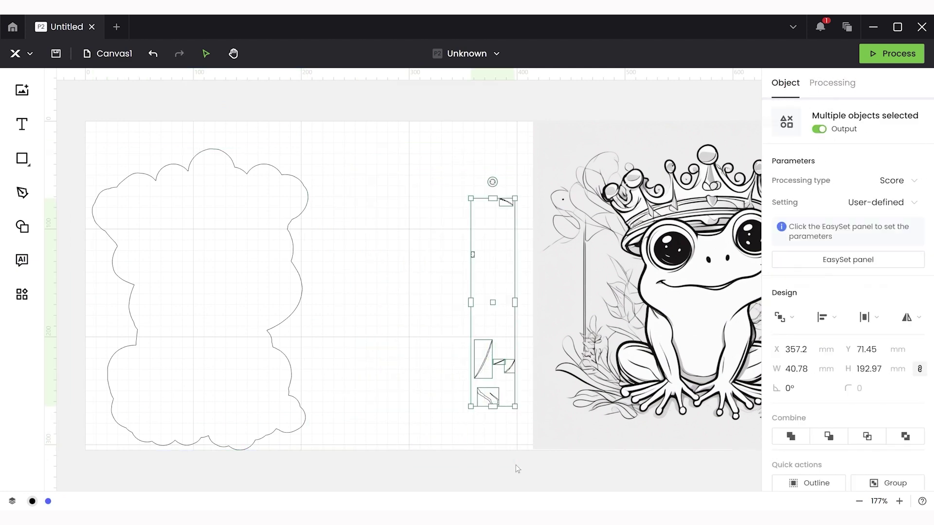
{"action": "key", "text": "Delete"}
{"action": "mouse_move", "coordinate": [298, 296]}
{"action": "left_mouse_down"}
{"action": "mouse_move", "coordinate": [617, 289]}
{"action": "mouse_move", "coordinate": [270, 284]}
{"action": "mouse_move", "coordinate": [298, 282]}
{"action": "left_mouse_up"}
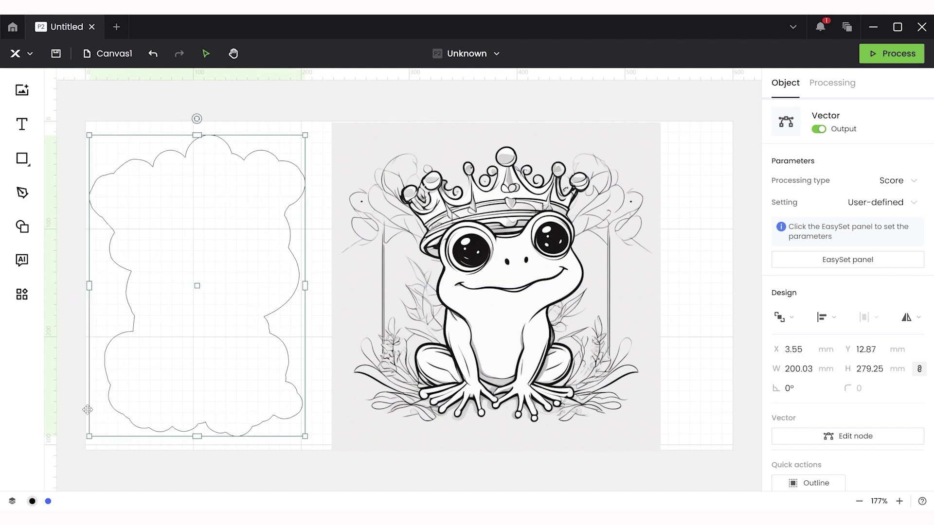
- Put the Vector layer above the Image, centre the cloud outline on the frog, and create a mask
{"action": "left_click", "coordinate": [13, 501]}
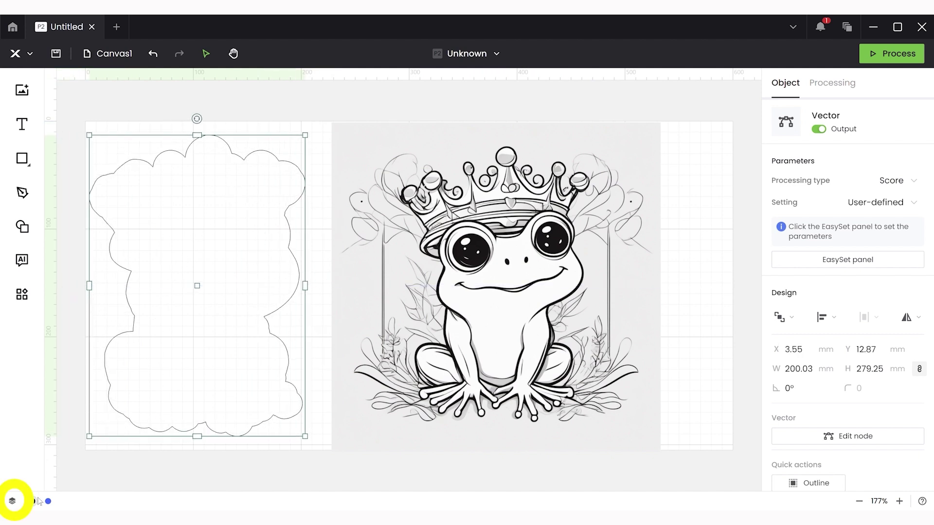
{"action": "left_click", "coordinate": [13, 501]}
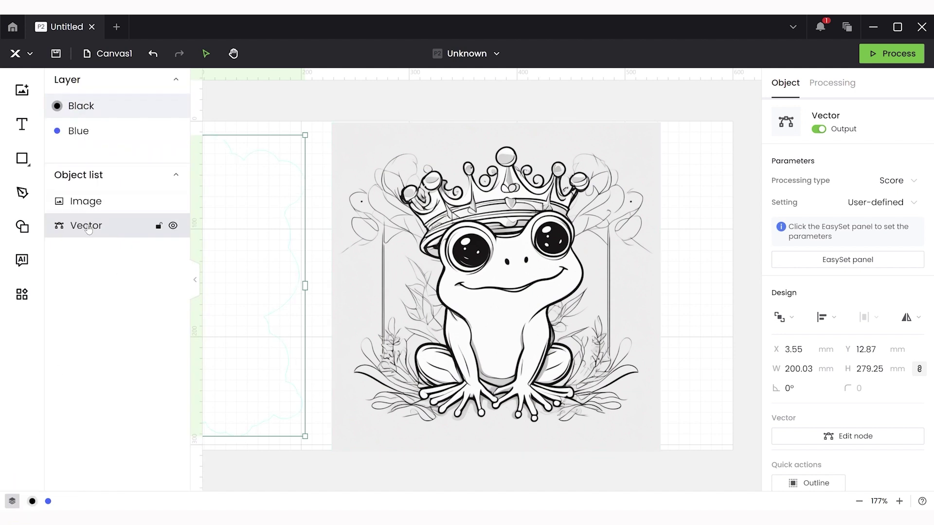
{"action": "left_click_drag", "start_coordinate": [88, 229], "coordinate": [101, 200]}
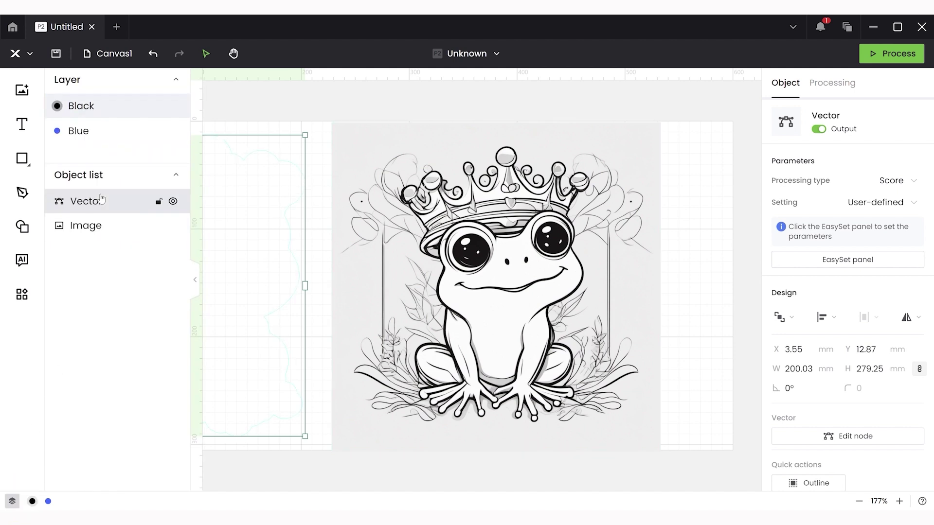
{"action": "left_click", "coordinate": [300, 284]}
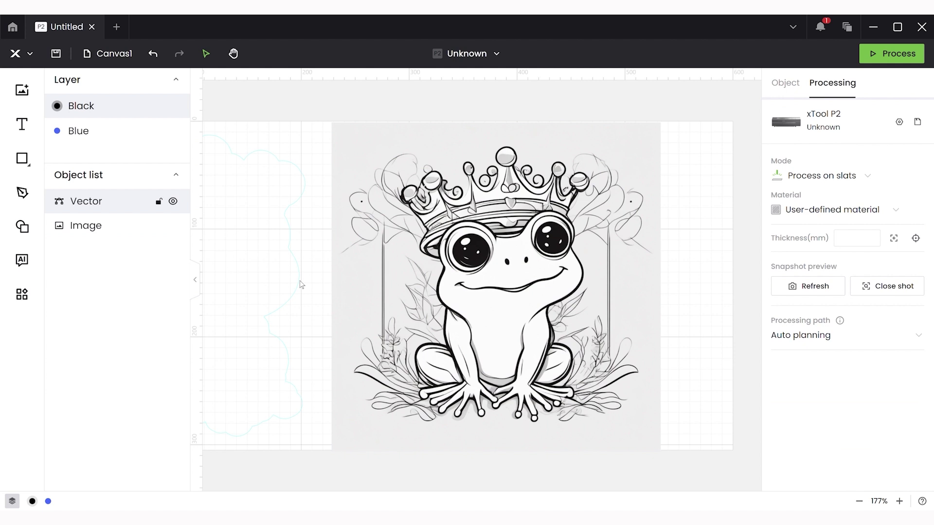
{"action": "left_click_drag", "start_coordinate": [300, 285], "coordinate": [599, 296]}
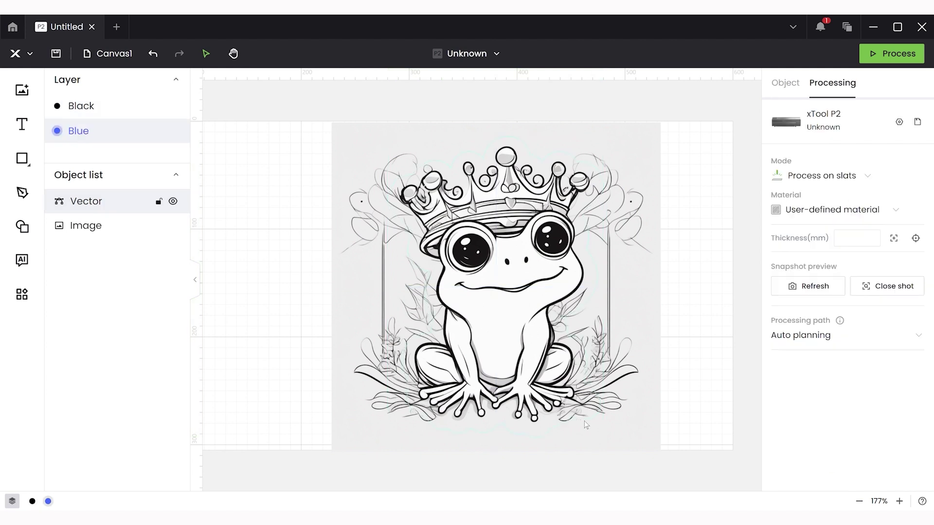
{"action": "left_click", "coordinate": [629, 428], "text": "shift"}
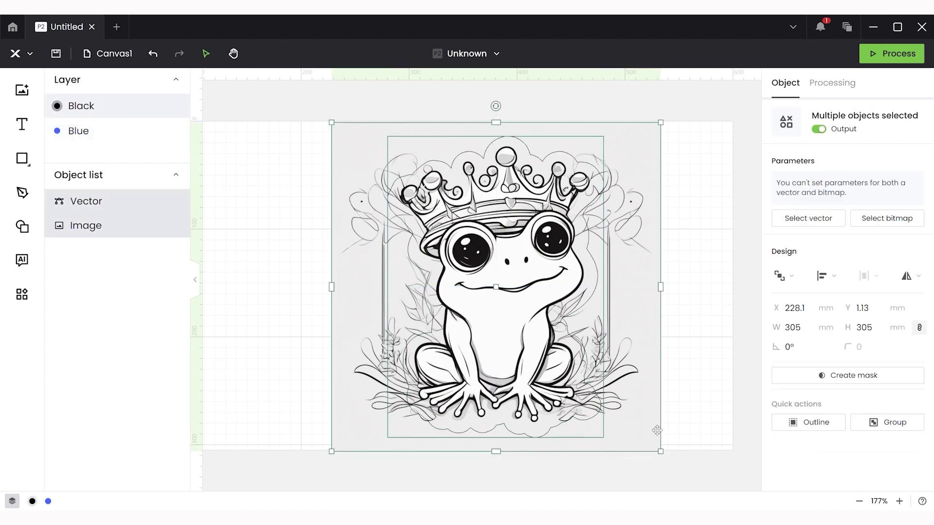
{"action": "left_click", "coordinate": [851, 378]}
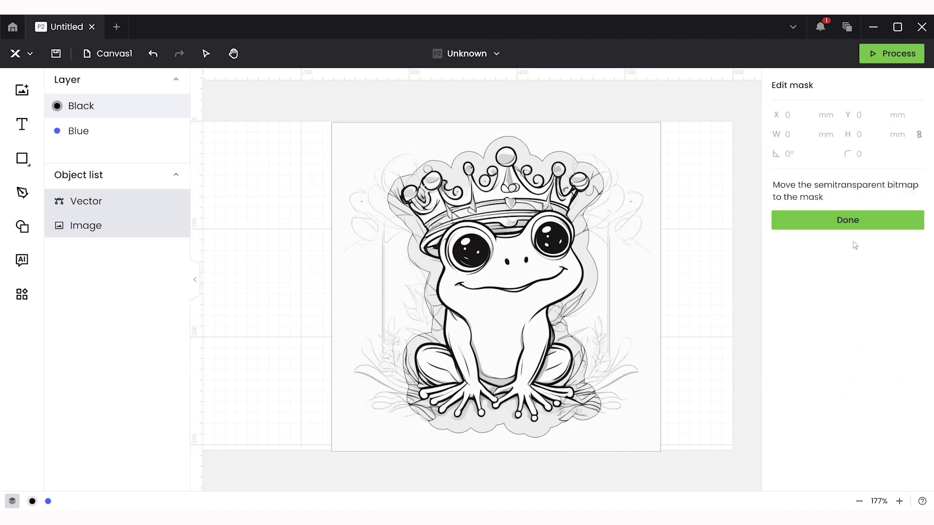
- Apply the mask and shift the masked frog image left
{"action": "left_click", "coordinate": [857, 222]}
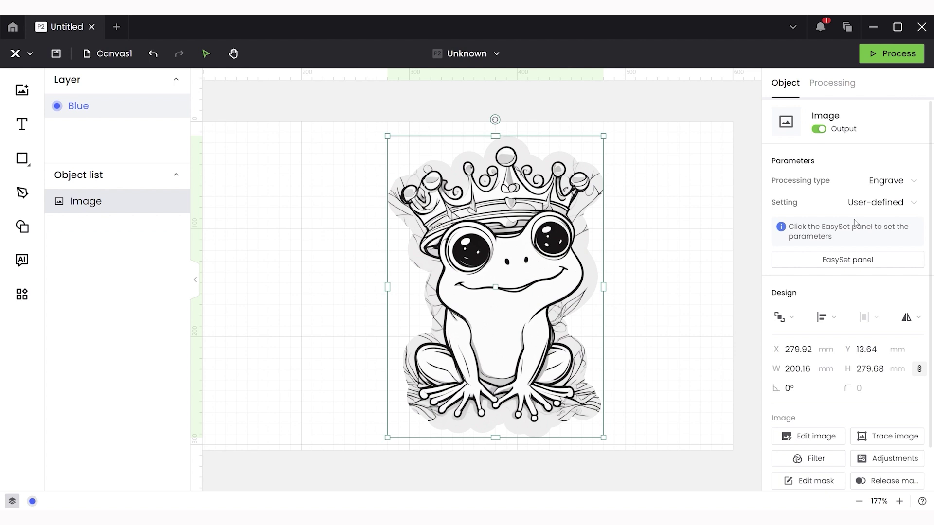
{"action": "left_click", "coordinate": [698, 295]}
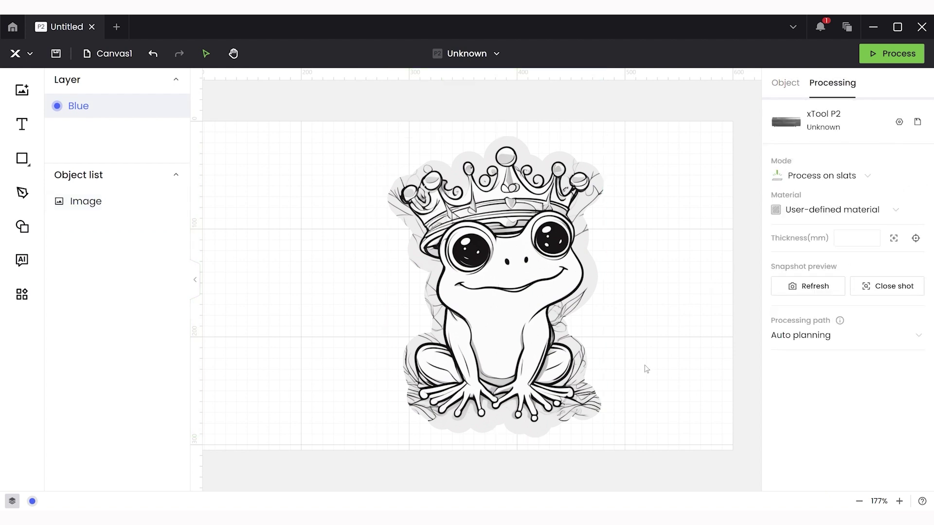
{"action": "left_click", "coordinate": [589, 421]}
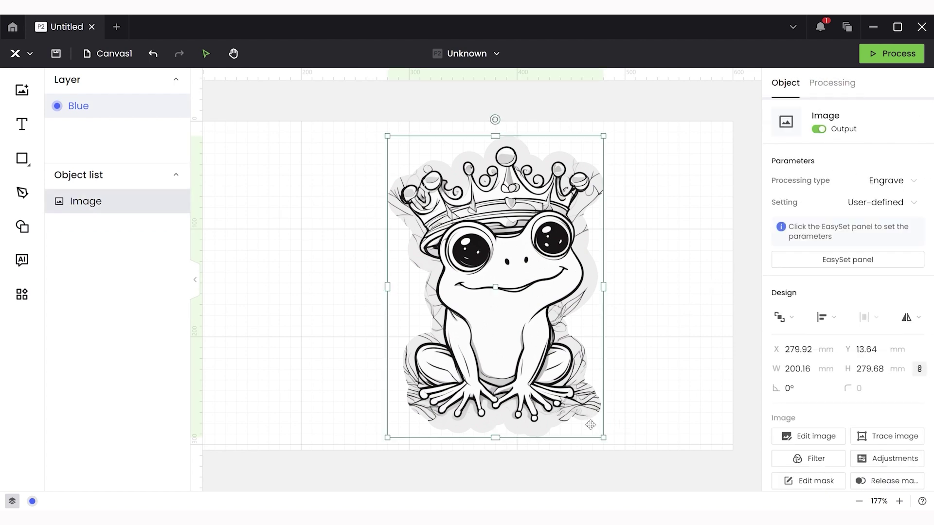
{"action": "left_click_drag", "start_coordinate": [591, 426], "coordinate": [520, 431]}
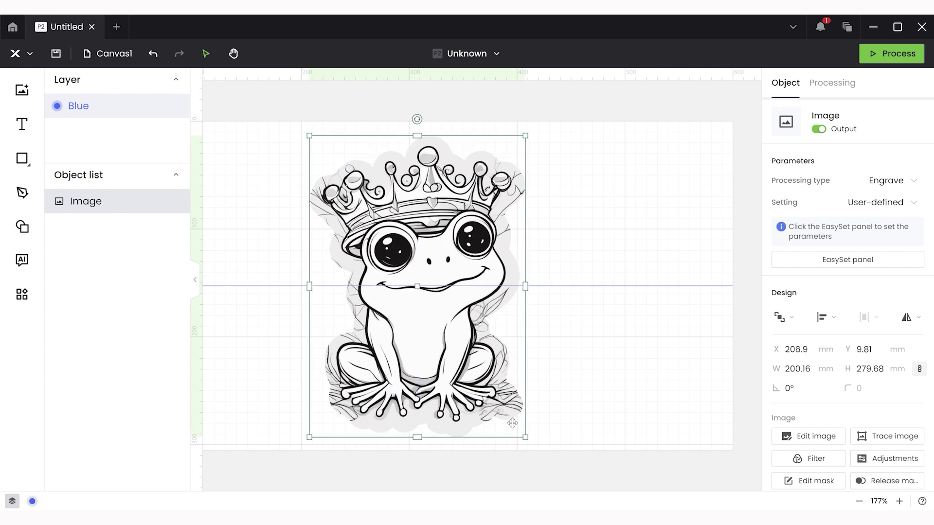
{"action": "left_click", "coordinate": [628, 390]}
{"action": "left_click", "coordinate": [479, 339]}
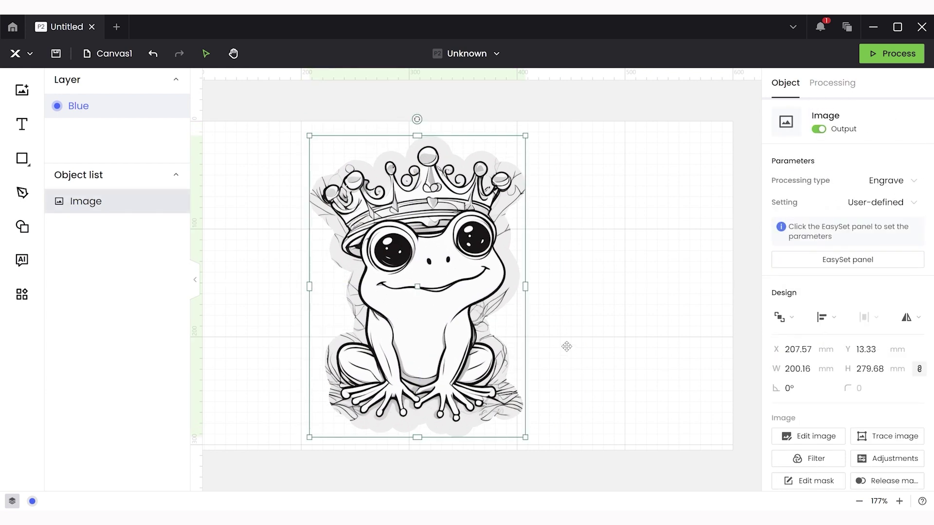
- Generate an outline around the masked frog and set it to Cut
{"action": "scroll", "coordinate": [828, 414], "scroll_direction": "down", "scroll_amount": 2}
{"action": "left_click", "coordinate": [807, 478]}
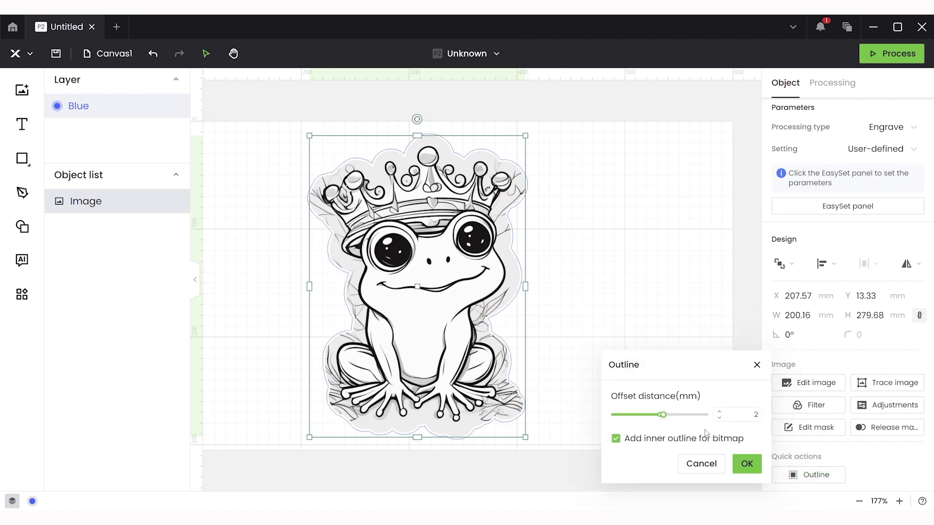
{"action": "left_click", "coordinate": [745, 463]}
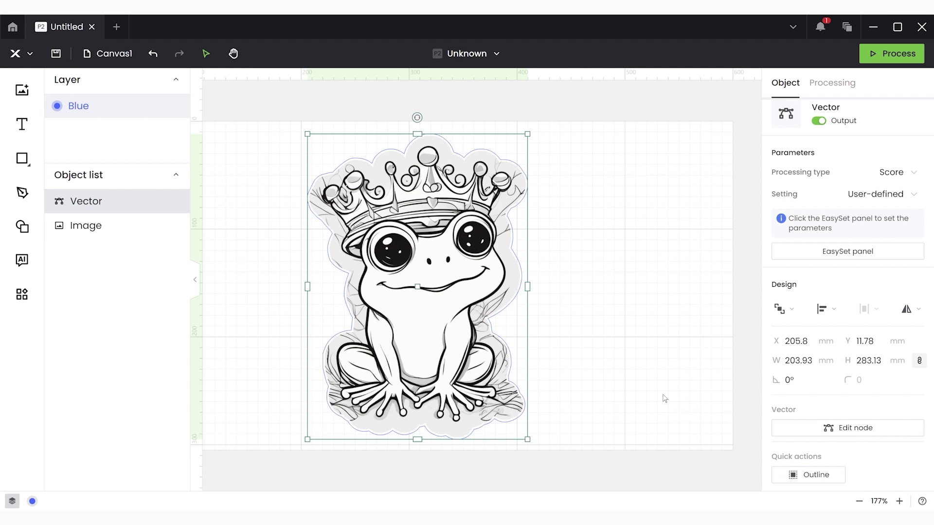
{"action": "left_click", "coordinate": [907, 175]}
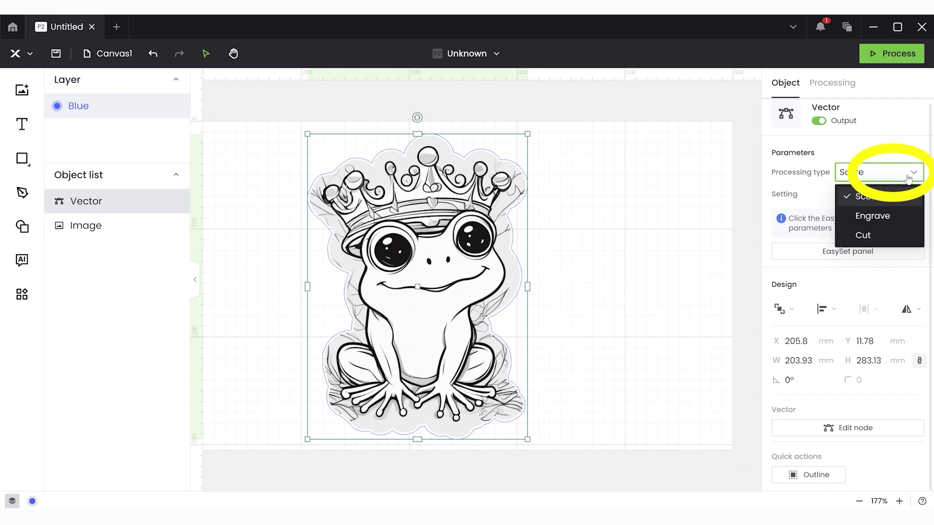
{"action": "left_click", "coordinate": [871, 236]}
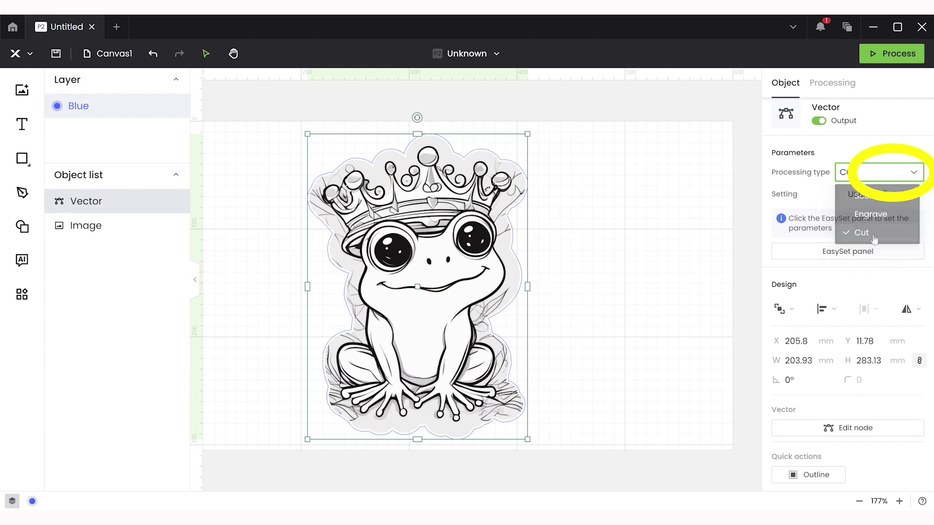
- Select the frog image in the Object list
{"action": "left_click", "coordinate": [631, 298]}
{"action": "left_click", "coordinate": [463, 298]}
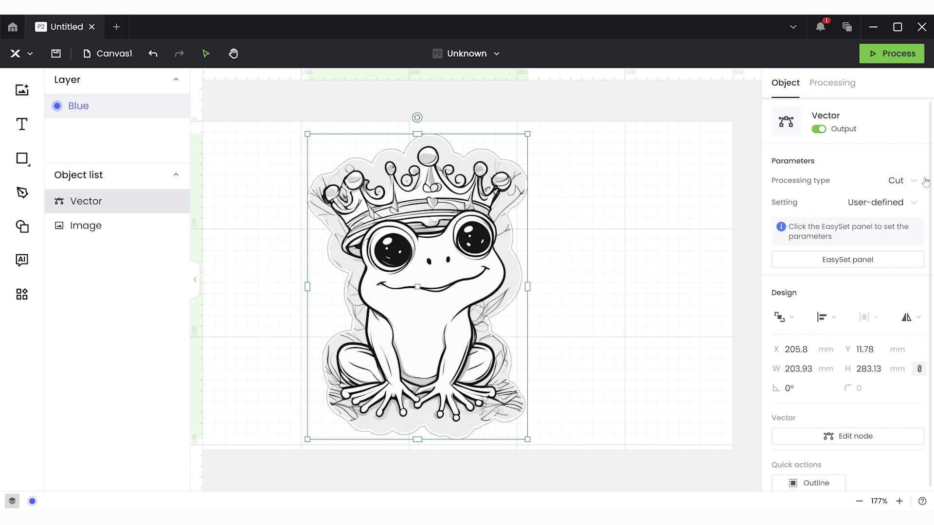
{"action": "left_click", "coordinate": [94, 229]}
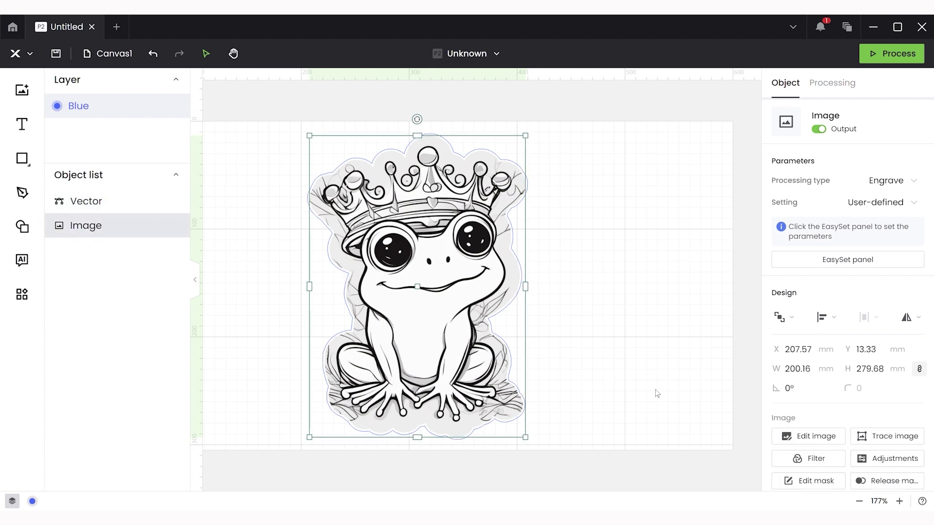
- Preview the Grid, sketch, Comic 1, Comic 2 and Black-and-white filters on the frog image
{"action": "left_click", "coordinate": [808, 459]}
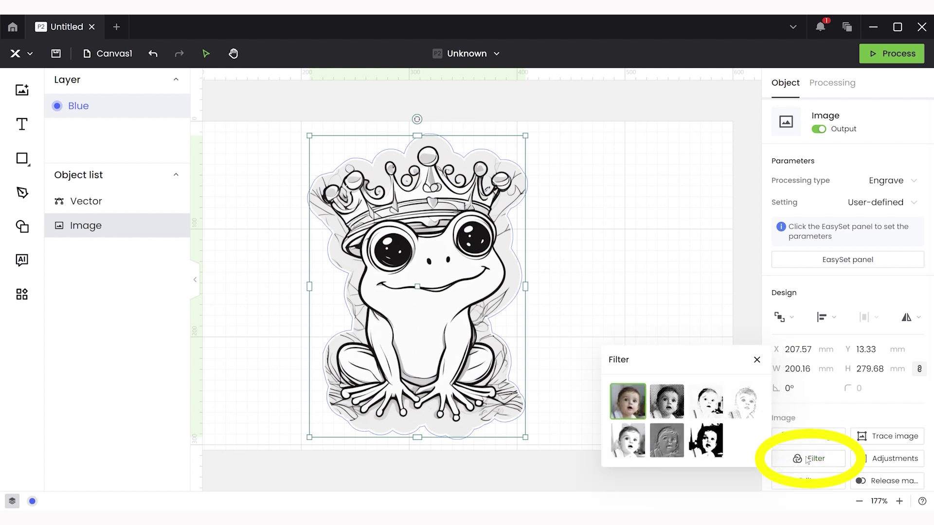
{"action": "left_click", "coordinate": [676, 404]}
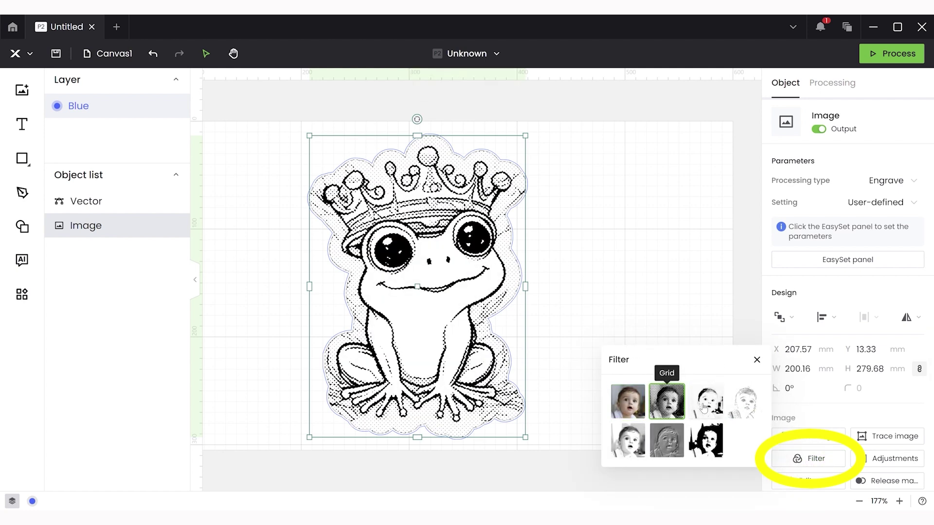
{"action": "left_click", "coordinate": [703, 408]}
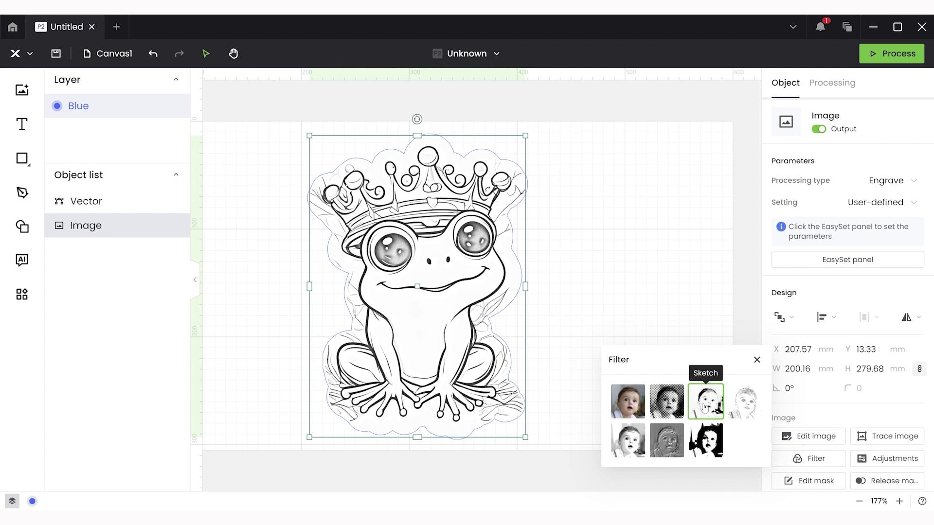
{"action": "left_click", "coordinate": [745, 407]}
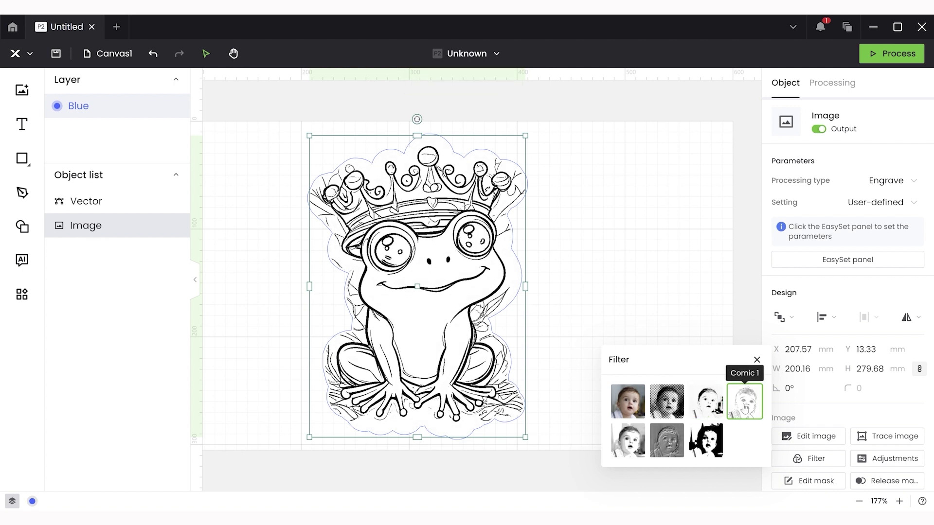
{"action": "left_click", "coordinate": [638, 443]}
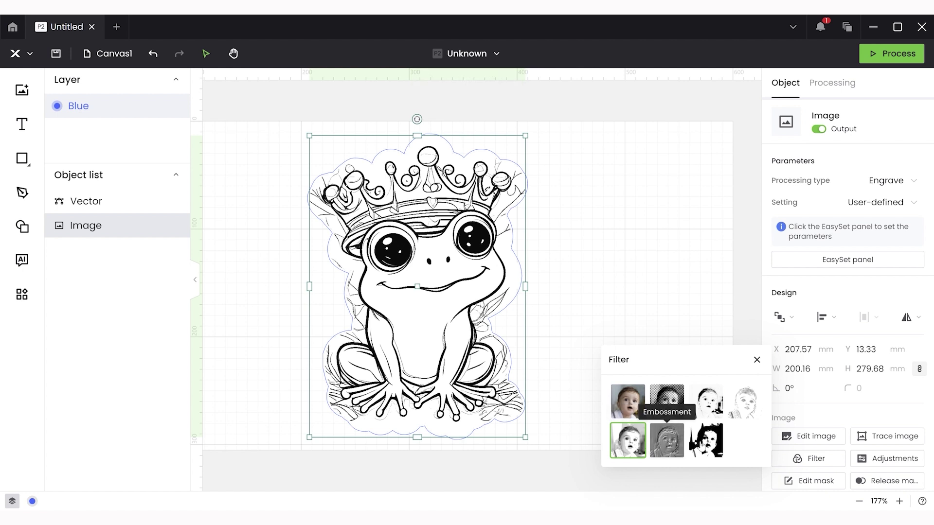
{"action": "left_click", "coordinate": [716, 445]}
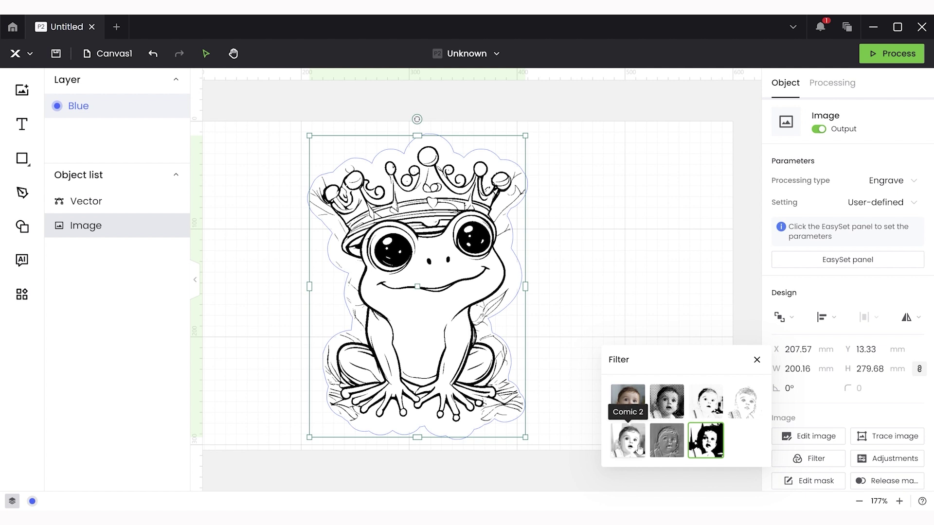
{"action": "left_click", "coordinate": [639, 448]}
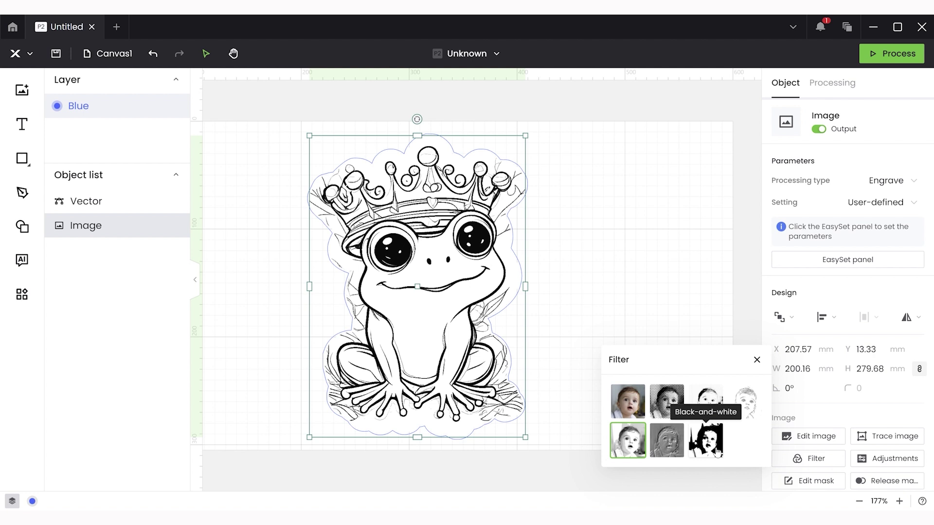
{"action": "left_click", "coordinate": [703, 447]}
- Apply the Comic 2 filter and draw two rectangles beside the frog
{"action": "left_click", "coordinate": [631, 450]}
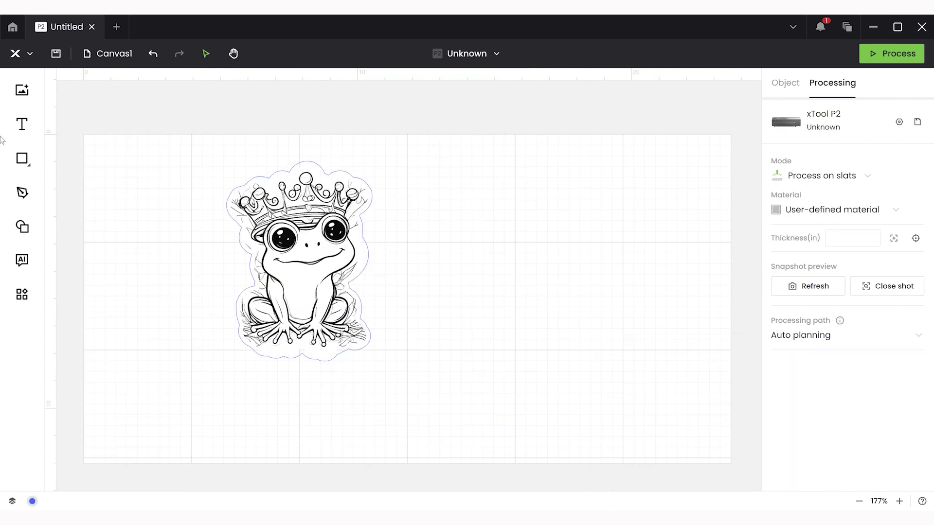
{"action": "mouse_move", "coordinate": [34, 166]}
{"action": "left_click", "coordinate": [63, 179]}
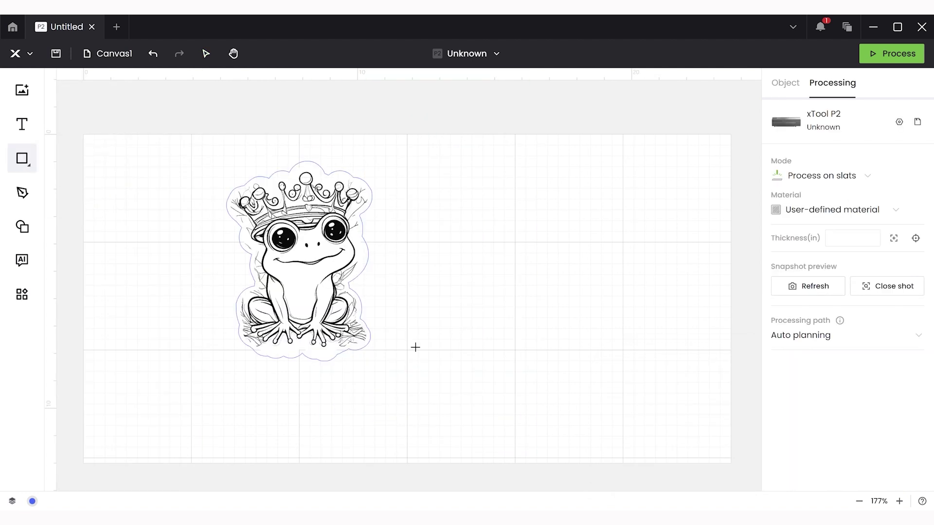
{"action": "left_click_drag", "start_coordinate": [438, 322], "coordinate": [638, 368]}
{"action": "left_click", "coordinate": [449, 390]}
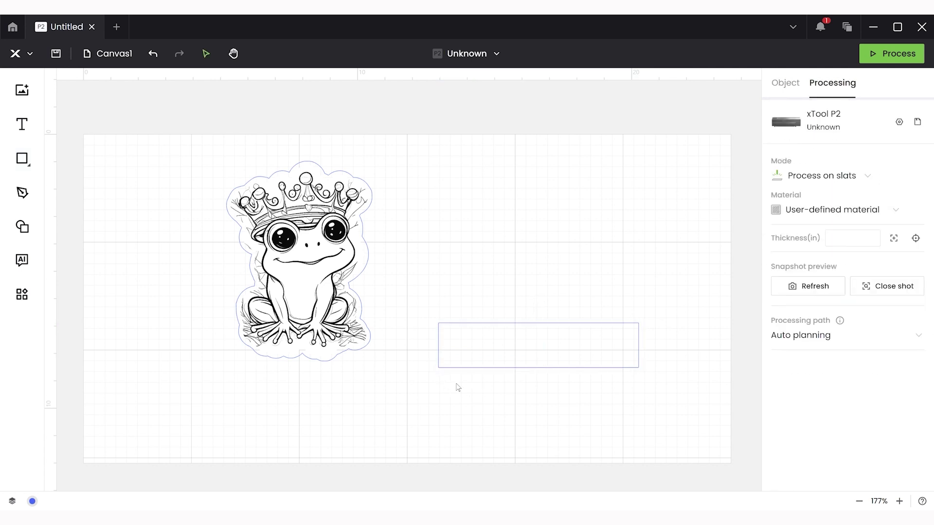
{"action": "left_click_drag", "start_coordinate": [442, 379], "coordinate": [625, 426]}
{"action": "left_click", "coordinate": [22, 158]}
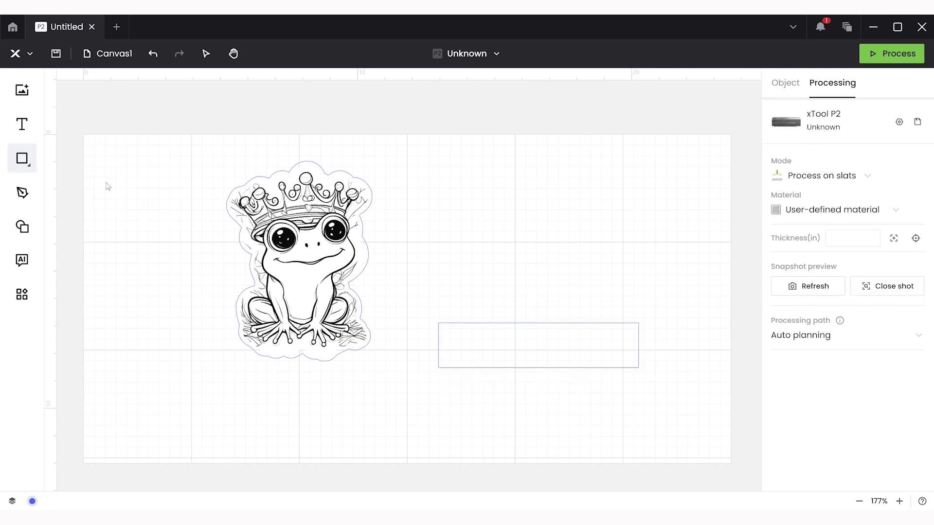
{"action": "left_click_drag", "start_coordinate": [442, 384], "coordinate": [597, 443]}
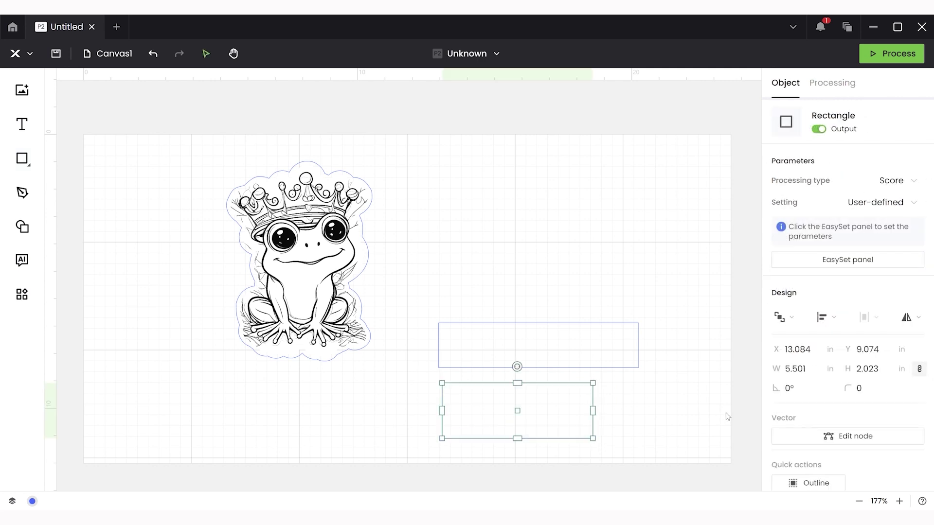
- Set the rectangle widths to 2.75 in and 6 in and place them under the frog
{"action": "left_click", "coordinate": [803, 371]}
{"action": "type", "text": "2.75"}
{"action": "key", "text": "Return"}
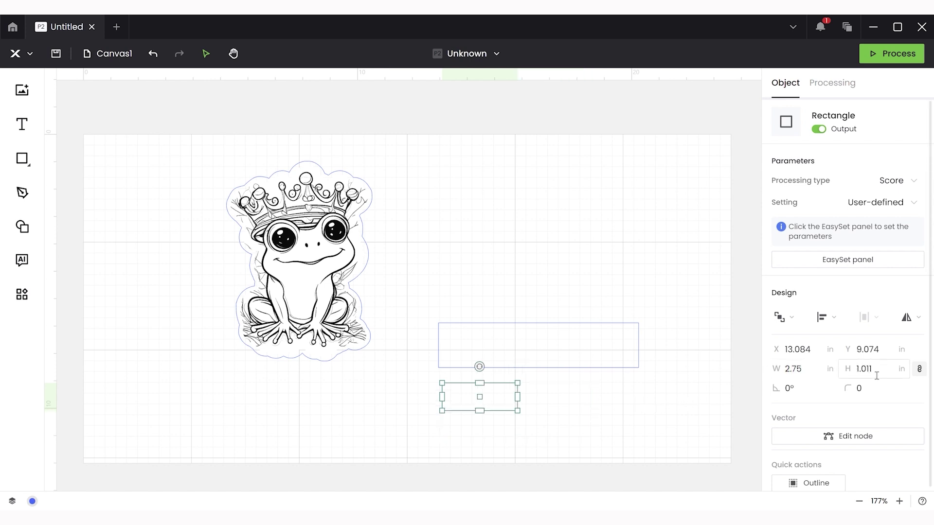
{"action": "left_click", "coordinate": [599, 373]}
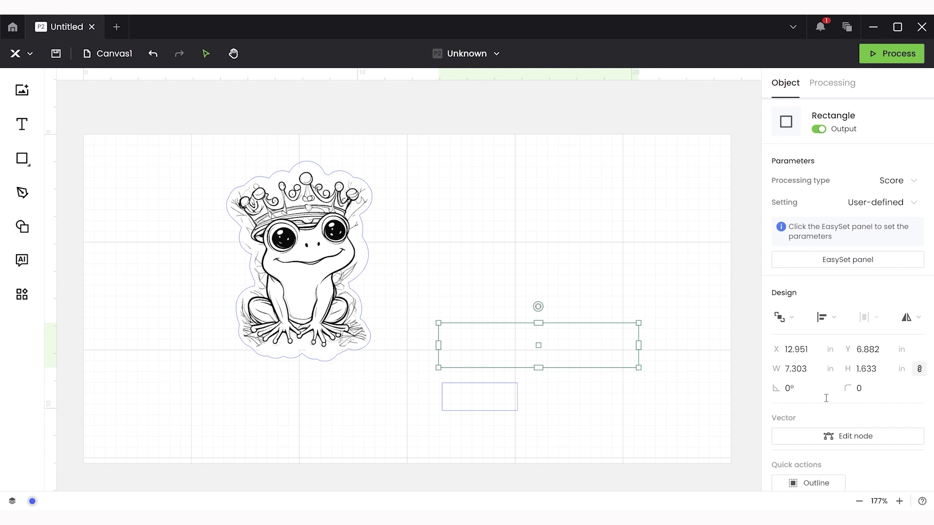
{"action": "left_click", "coordinate": [807, 374]}
{"action": "type", "text": "6"}
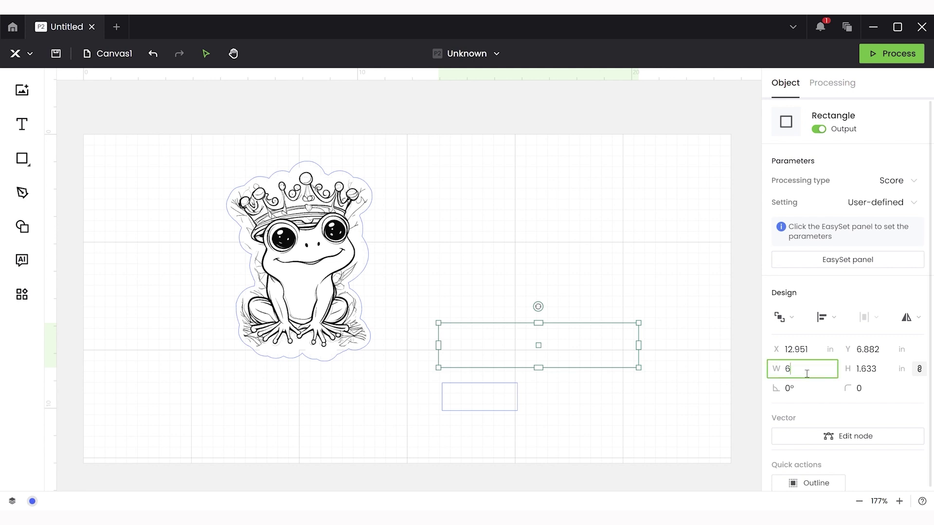
{"action": "left_click", "coordinate": [630, 387]}
{"action": "left_click_drag", "start_coordinate": [581, 356], "coordinate": [371, 389]}
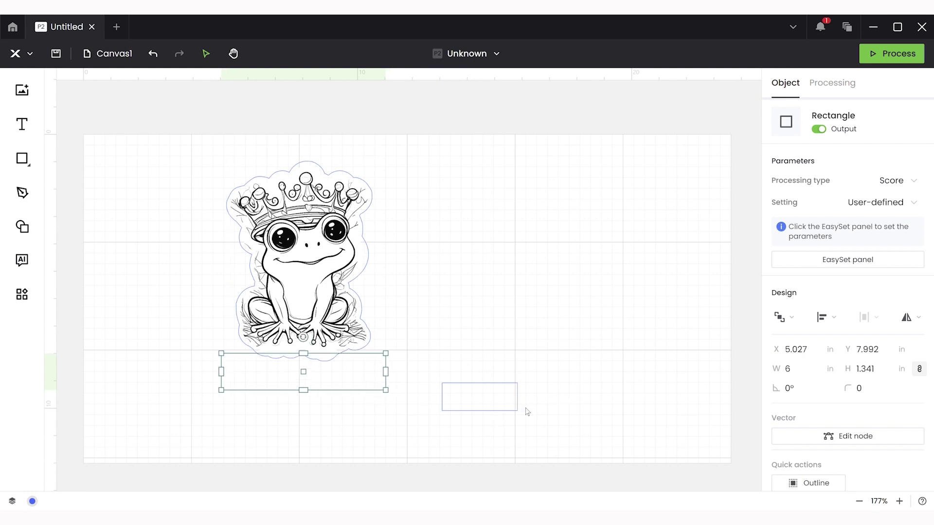
{"action": "left_click_drag", "start_coordinate": [527, 412], "coordinate": [348, 419]}
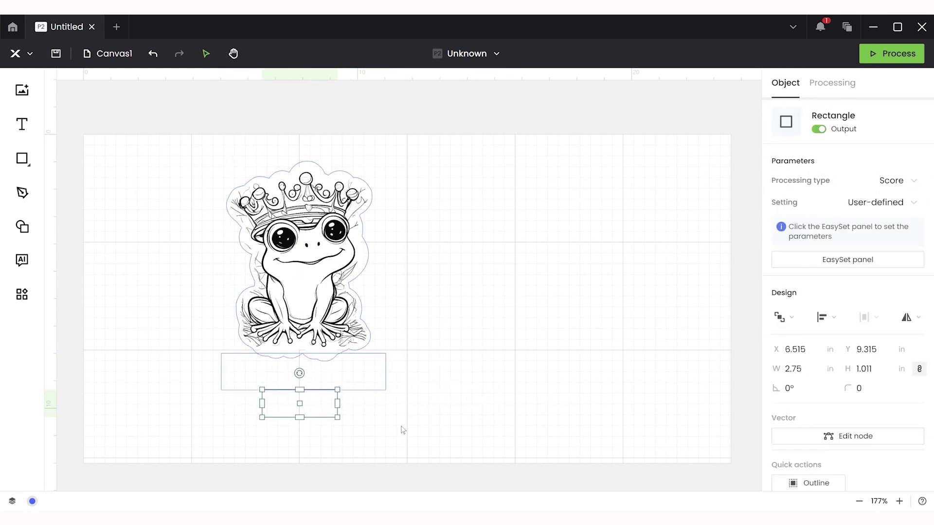
- Centre the frog outline, base and tab horizontally
{"action": "left_click_drag", "start_coordinate": [407, 423], "coordinate": [277, 312]}
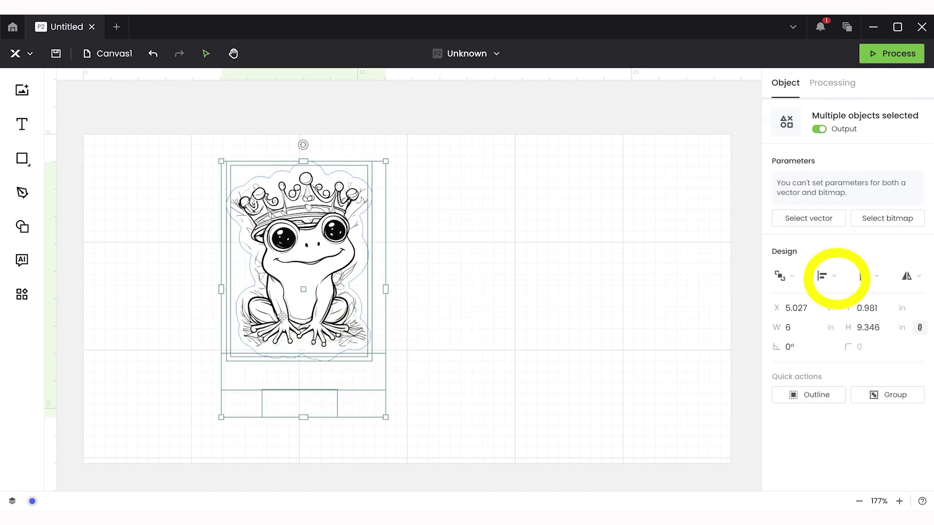
{"action": "left_click", "coordinate": [827, 278]}
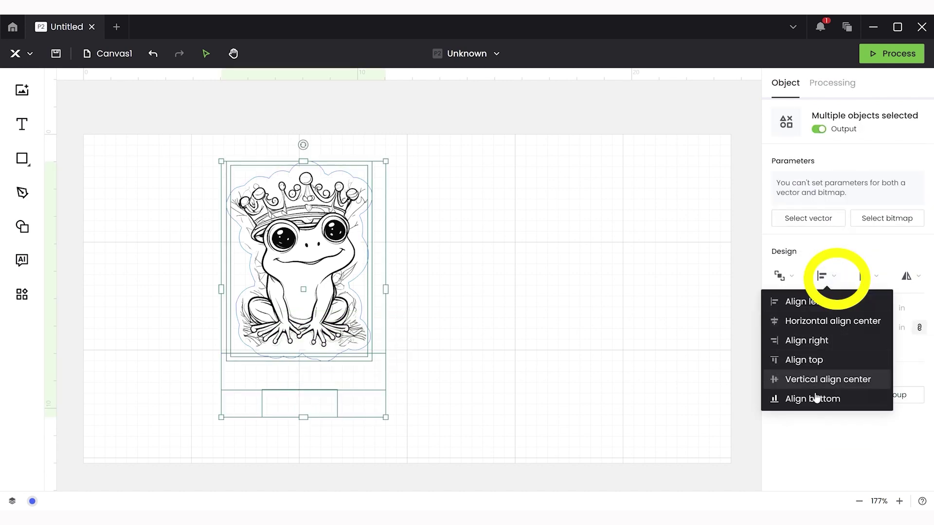
{"action": "left_click", "coordinate": [814, 325]}
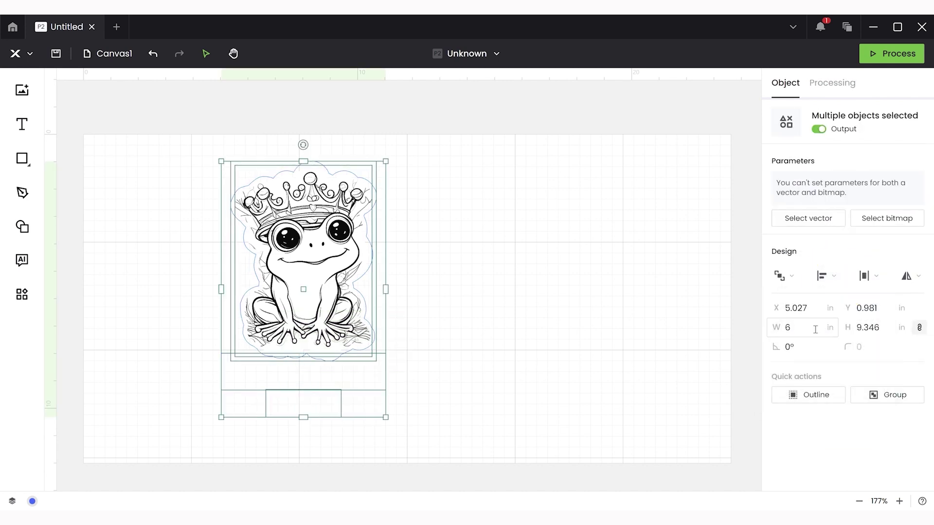
{"action": "left_click", "coordinate": [616, 345]}
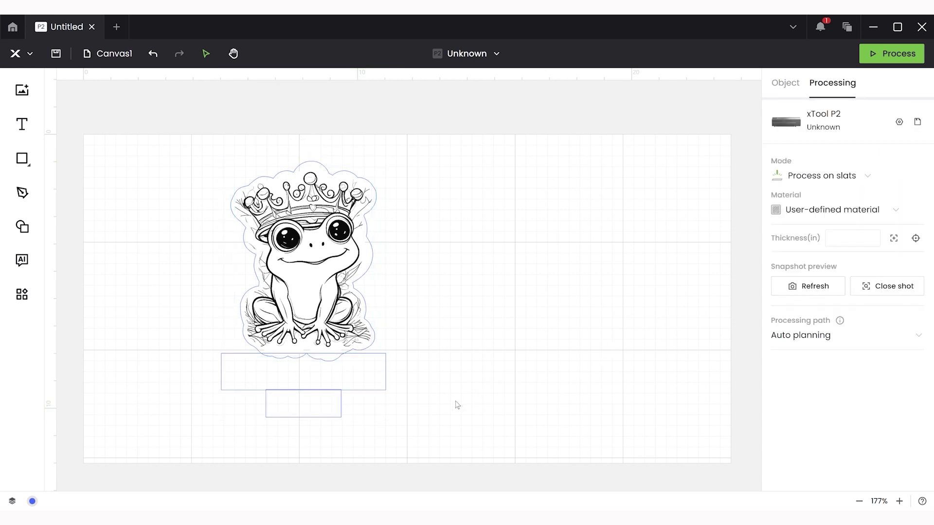
- Union the frog outline, base and tab into one 6 × 9.346 in vector
{"action": "left_click", "coordinate": [375, 342]}
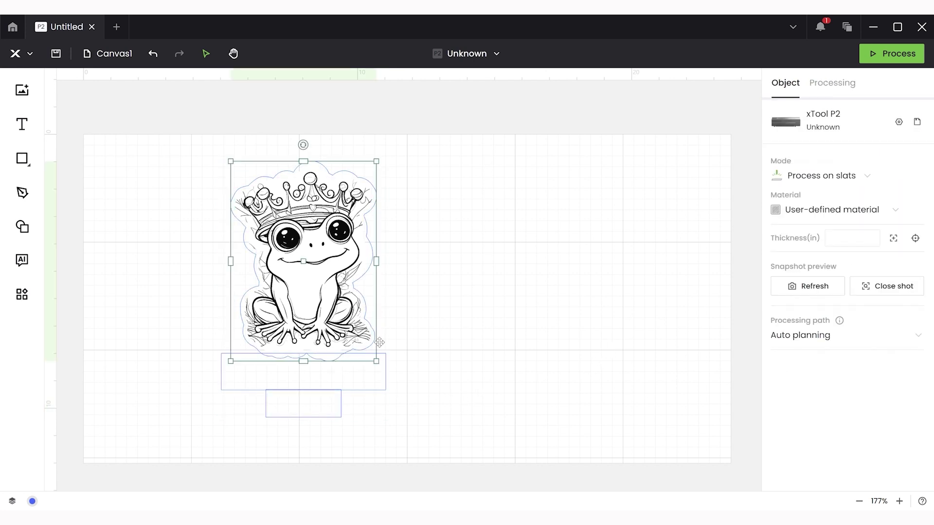
{"action": "left_click", "coordinate": [385, 391], "text": "shift"}
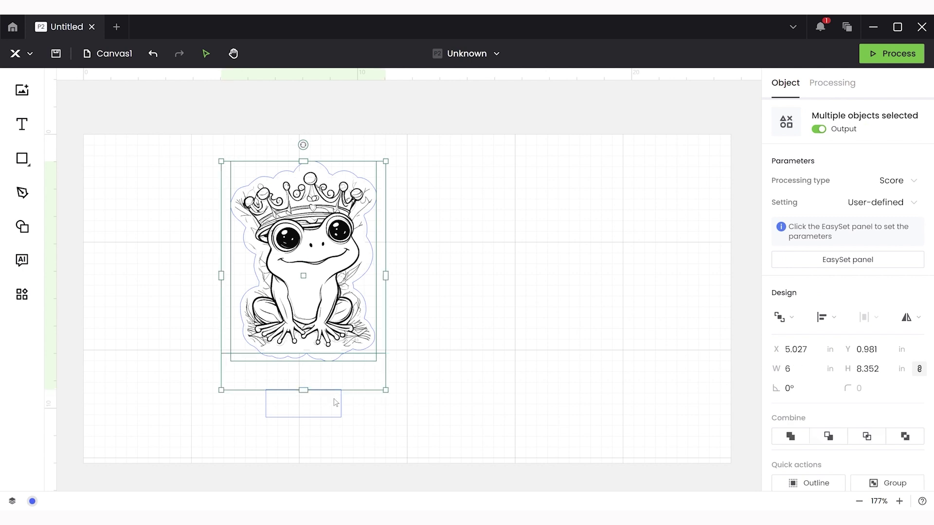
{"action": "left_click", "coordinate": [340, 416], "text": "shift"}
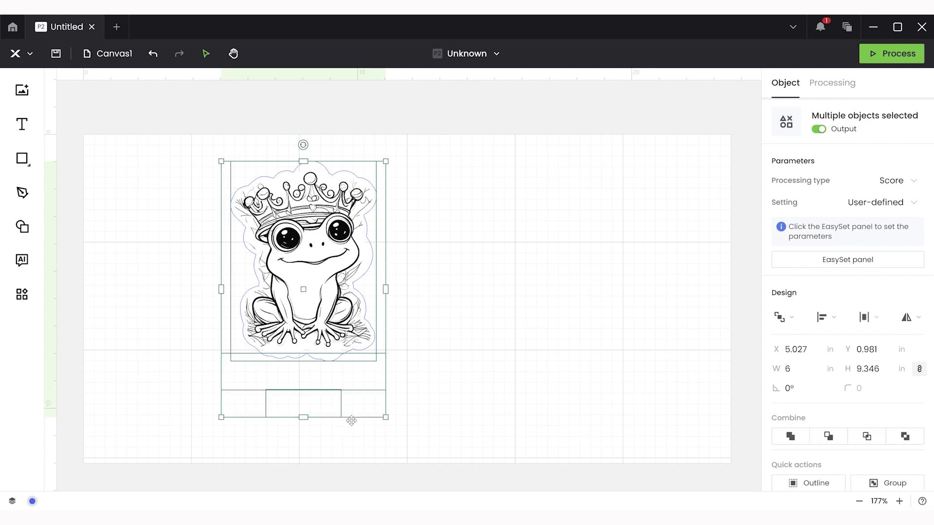
{"action": "left_click", "coordinate": [791, 437]}
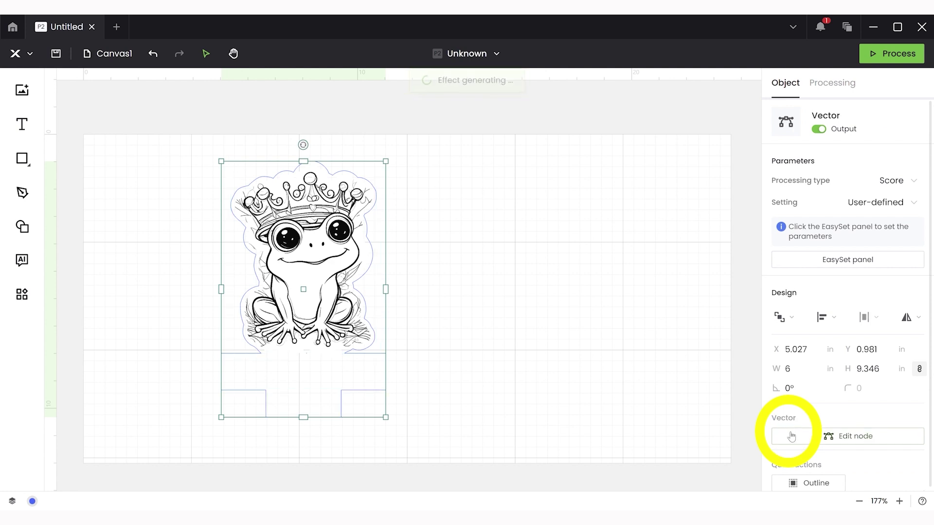
{"action": "left_click", "coordinate": [538, 387]}
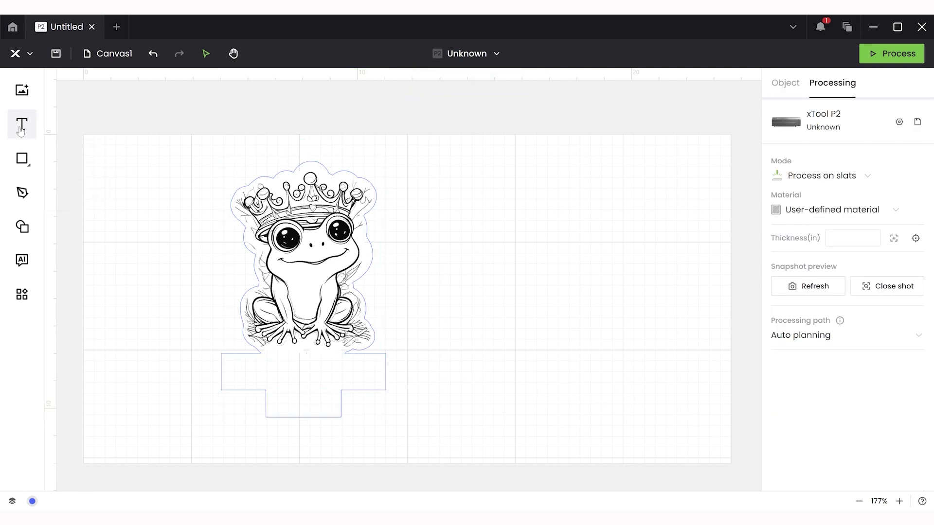
- Add the text 'princess' on the base in the Dancing Script font
{"action": "left_click", "coordinate": [20, 129]}
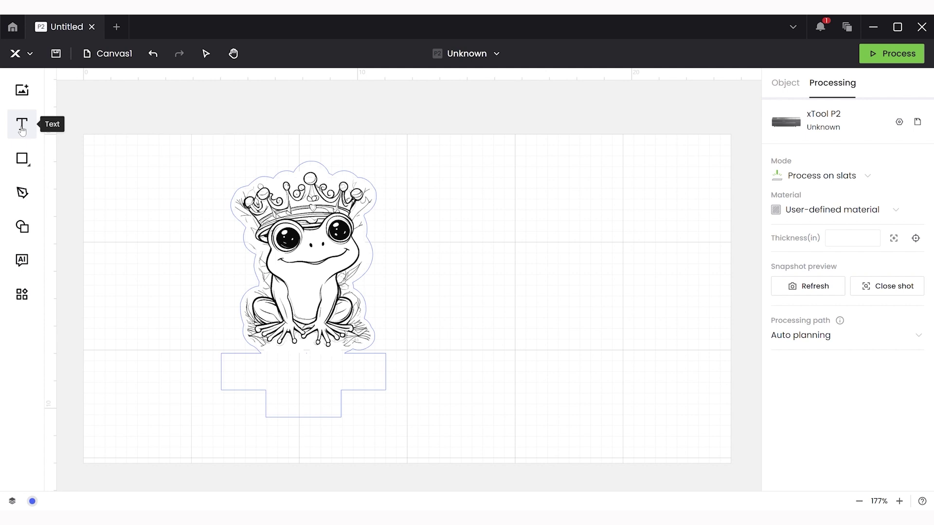
{"action": "left_click", "coordinate": [25, 134]}
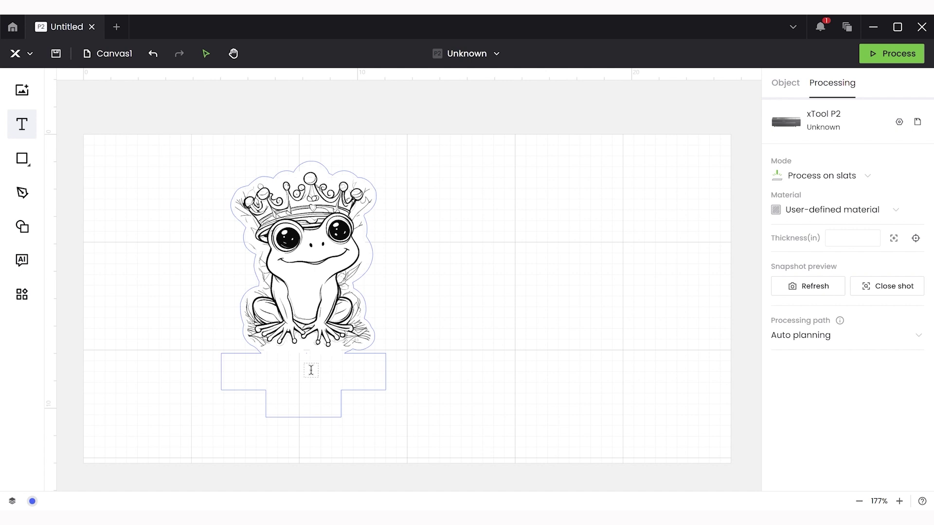
{"action": "left_click", "coordinate": [310, 370]}
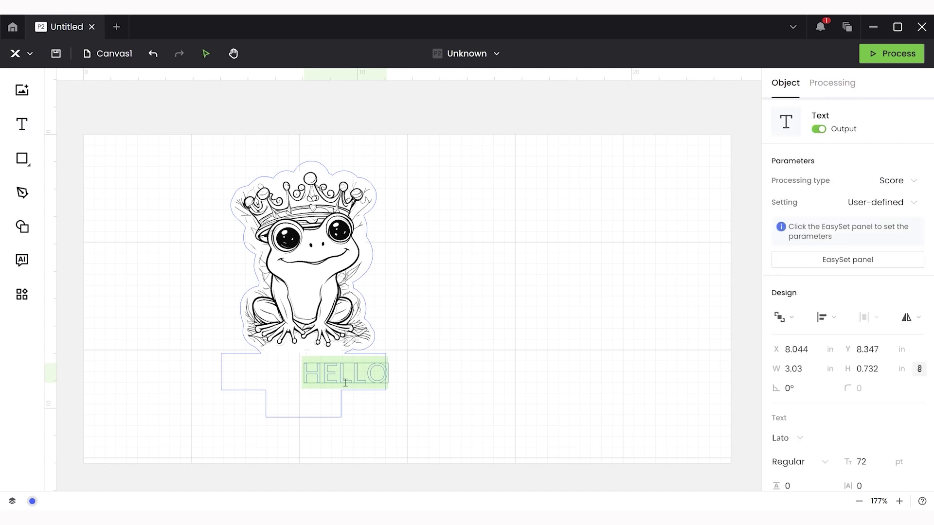
{"action": "type", "text": "princess"}
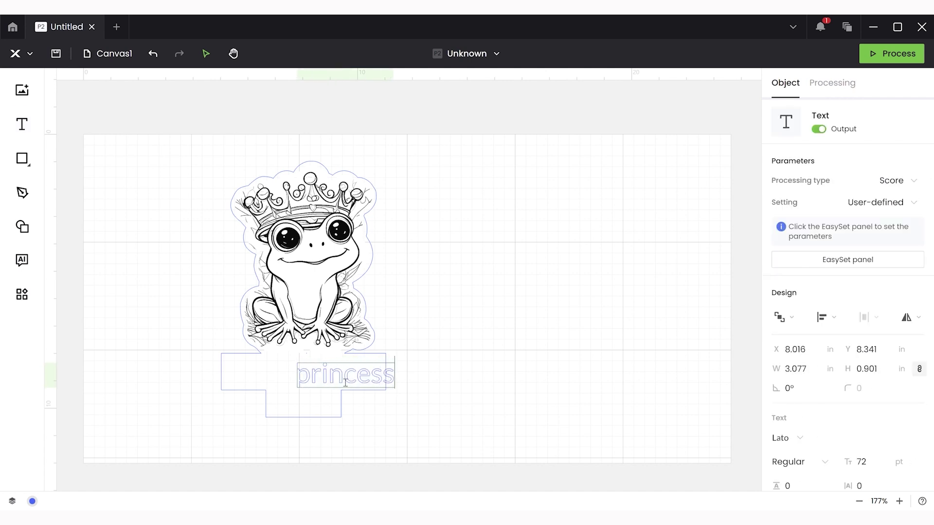
{"action": "double_click", "coordinate": [347, 384]}
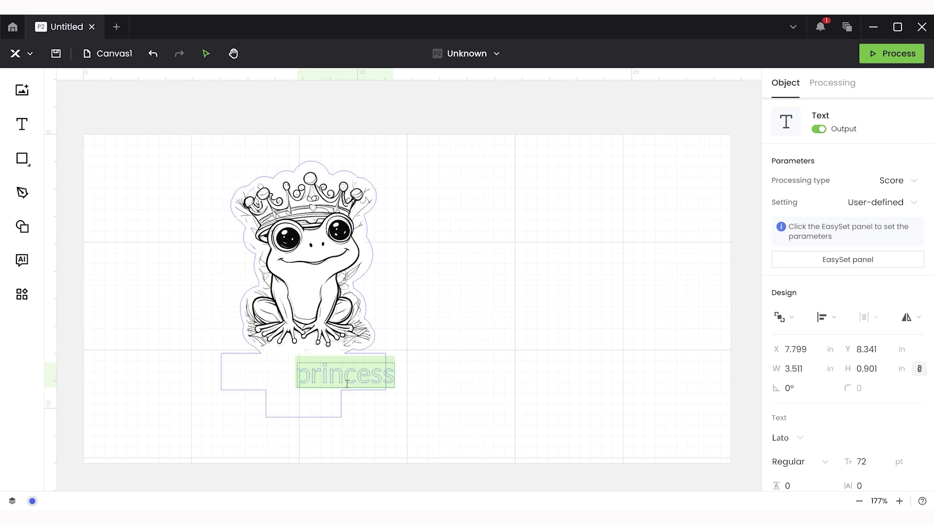
{"action": "scroll", "coordinate": [830, 444], "scroll_direction": "down", "scroll_amount": 2}
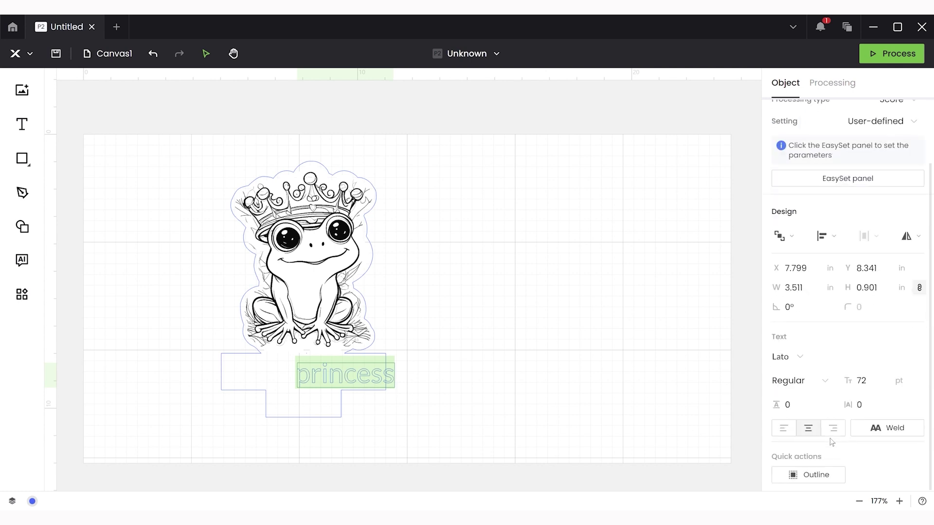
{"action": "left_click", "coordinate": [804, 357]}
{"action": "left_click", "coordinate": [825, 274]}
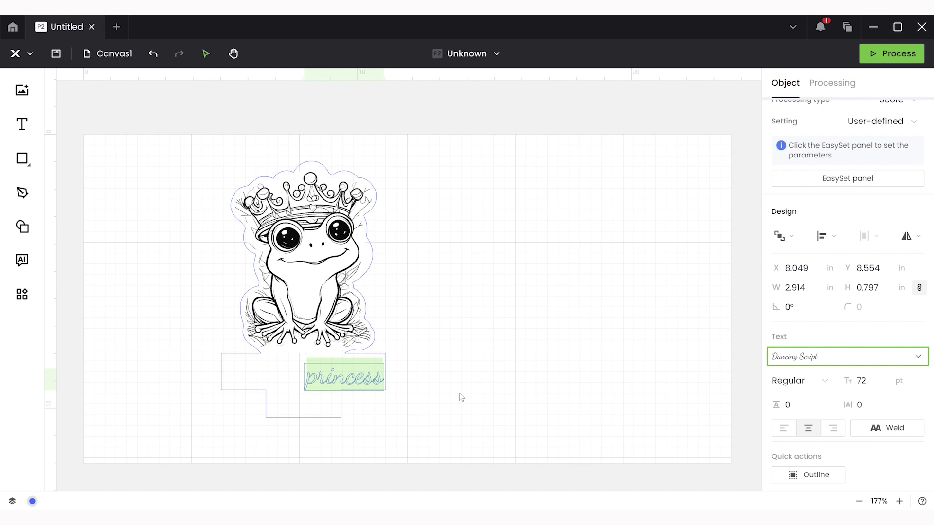
- Set 'princess' to Engrave and move it to the top of the base
{"action": "scroll", "coordinate": [862, 250], "scroll_direction": "up", "scroll_amount": 2}
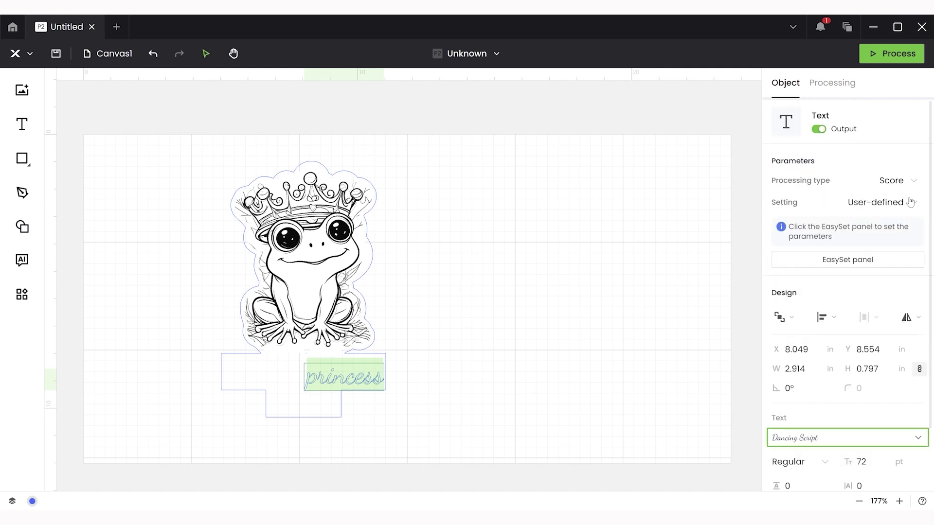
{"action": "left_click", "coordinate": [905, 181]}
{"action": "left_click", "coordinate": [884, 224]}
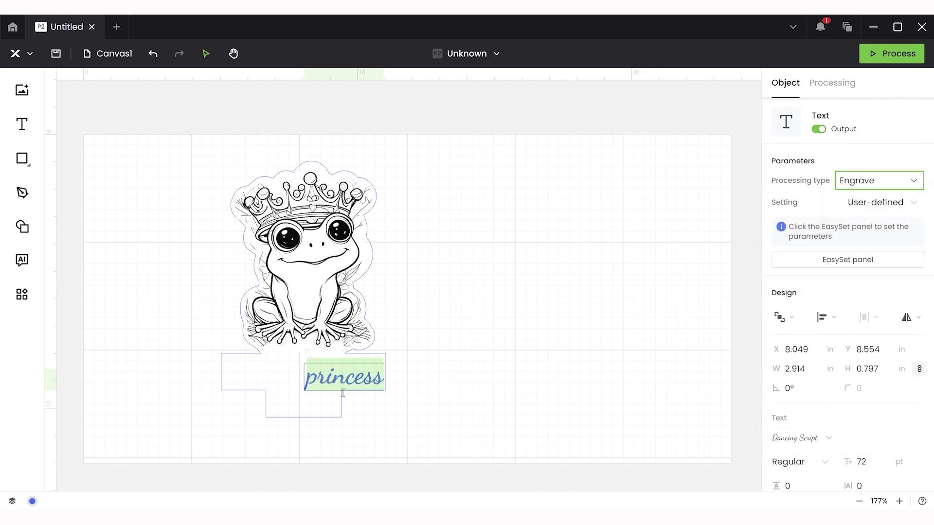
{"action": "left_click_drag", "start_coordinate": [381, 388], "coordinate": [325, 369]}
- Add a name as a text object just under 'princess'
{"action": "left_click", "coordinate": [447, 381]}
{"action": "left_click", "coordinate": [24, 127]}
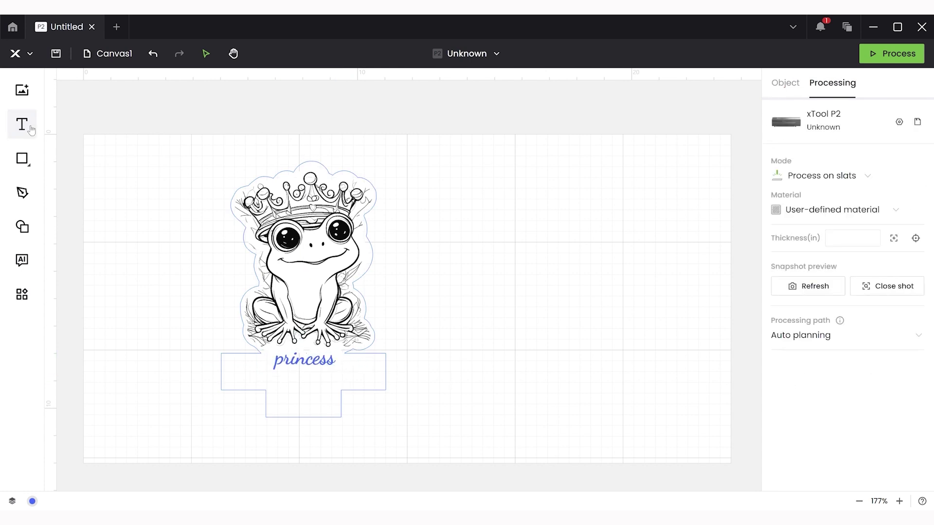
{"action": "left_click", "coordinate": [302, 390]}
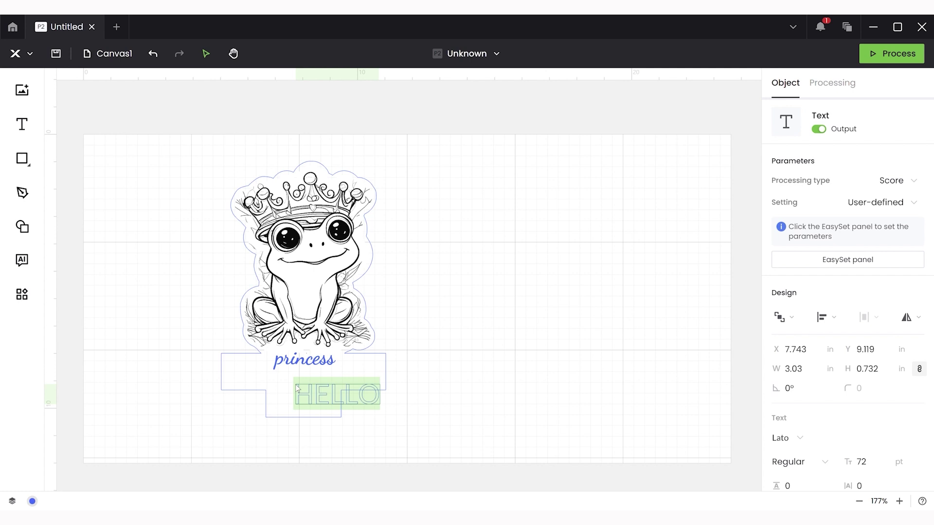
{"action": "type", "text": "Niki"}
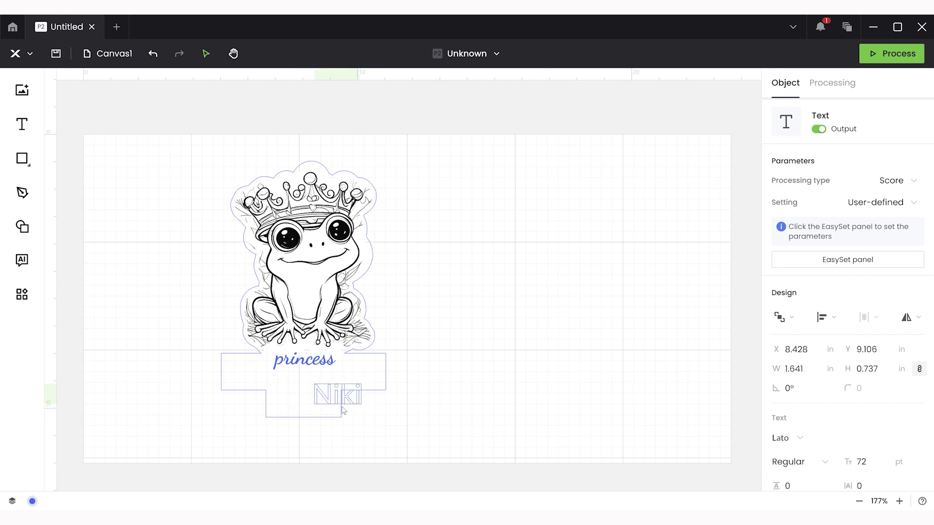
{"action": "left_click", "coordinate": [431, 419]}
{"action": "left_click_drag", "start_coordinate": [335, 401], "coordinate": [305, 382]}
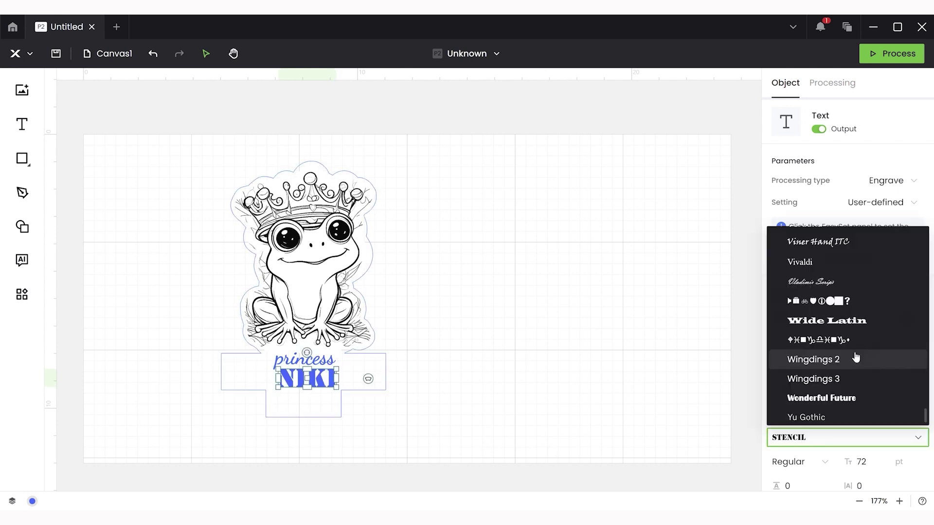
- Set the name in Wonderful Future font, nudge it into place, and select the whole design
{"action": "scroll", "coordinate": [856, 357], "scroll_direction": "down", "scroll_amount": 2}
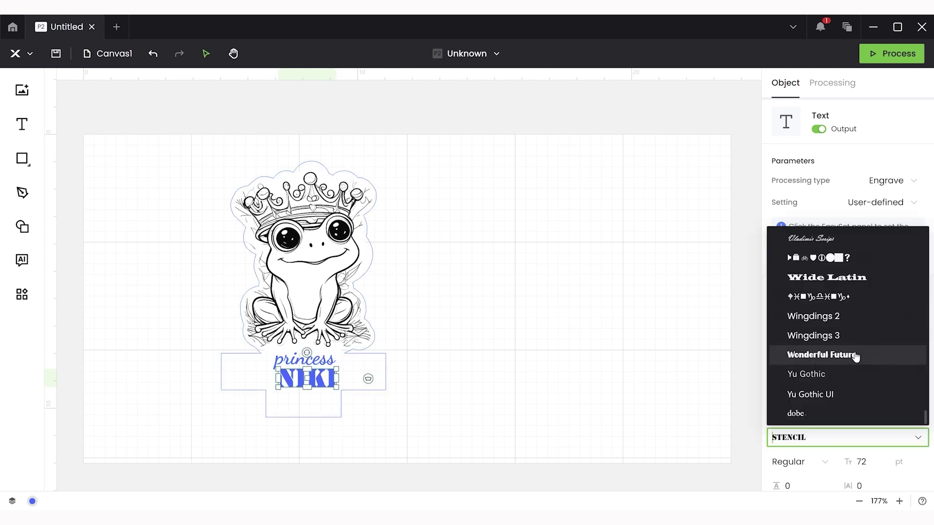
{"action": "left_click", "coordinate": [834, 358]}
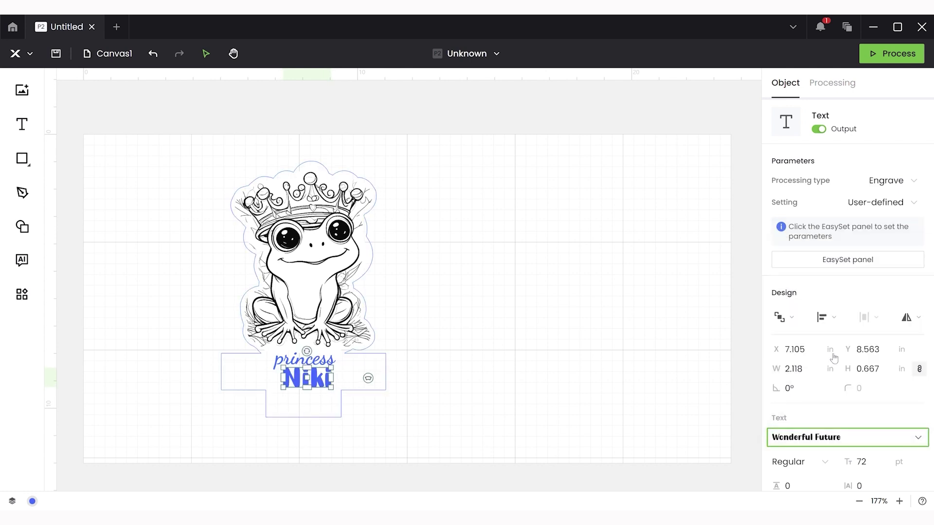
{"action": "left_click", "coordinate": [455, 398]}
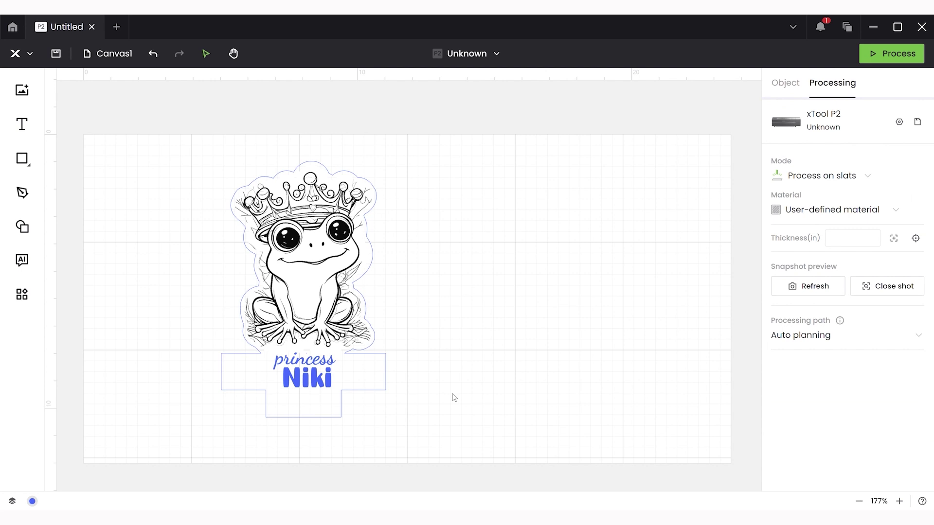
{"action": "left_click_drag", "start_coordinate": [305, 386], "coordinate": [303, 389]}
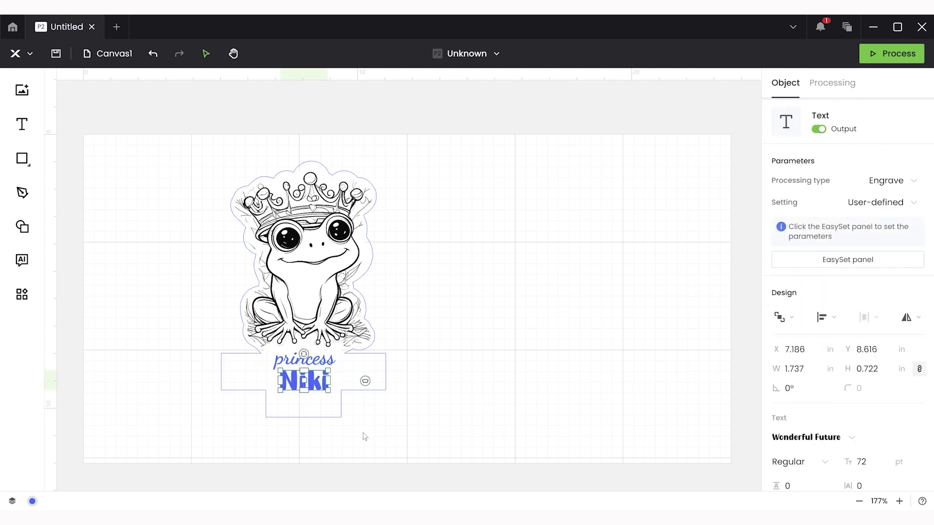
{"action": "left_click", "coordinate": [365, 433]}
{"action": "left_click_drag", "start_coordinate": [371, 433], "coordinate": [308, 385]}
{"action": "left_click", "coordinate": [918, 210]}
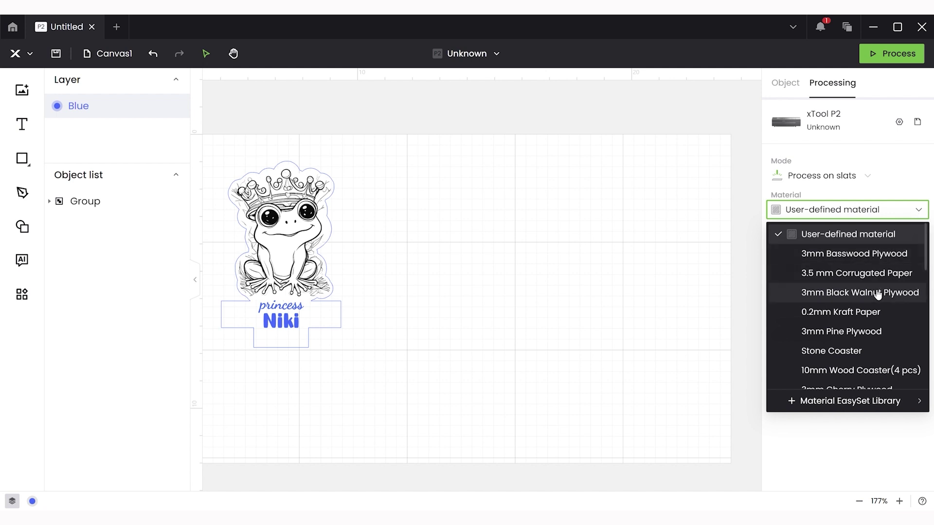
- Choose 6mm Transparent Acrylic as the material and ungroup the design
{"action": "scroll", "coordinate": [877, 294], "scroll_direction": "down", "scroll_amount": 2}
{"action": "scroll", "coordinate": [875, 299], "scroll_direction": "down", "scroll_amount": 2}
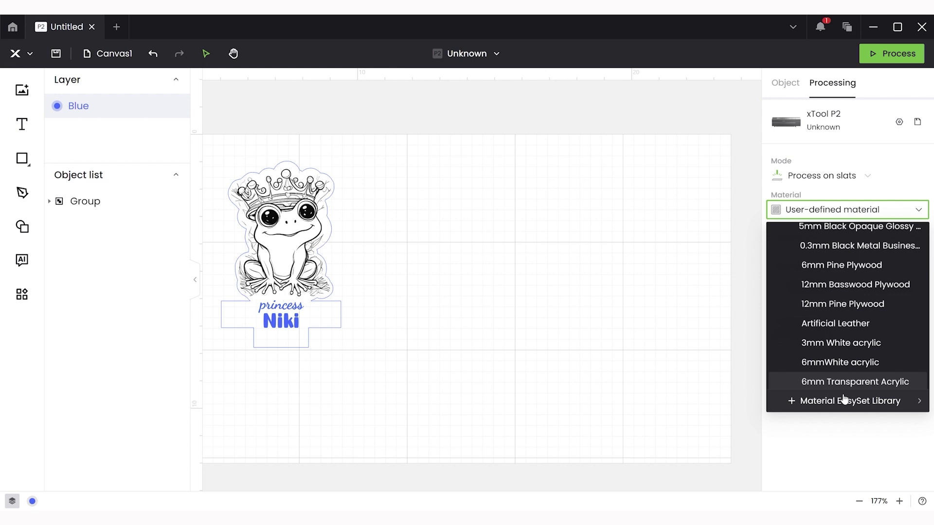
{"action": "mouse_move", "coordinate": [847, 392]}
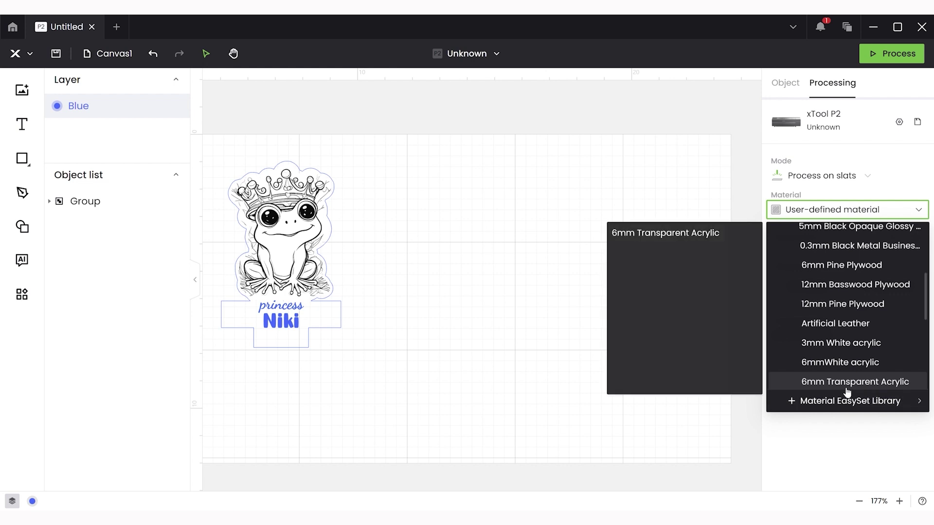
{"action": "left_click", "coordinate": [846, 388]}
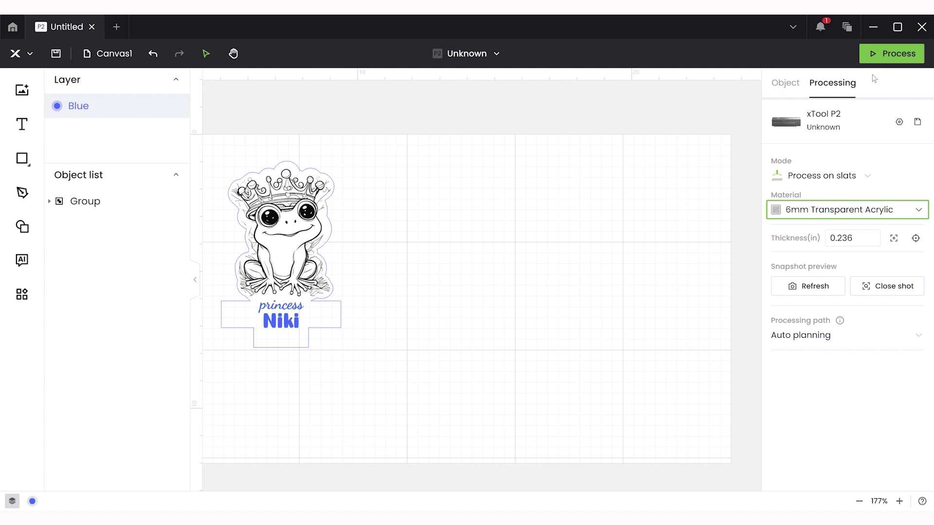
{"action": "left_click", "coordinate": [237, 316]}
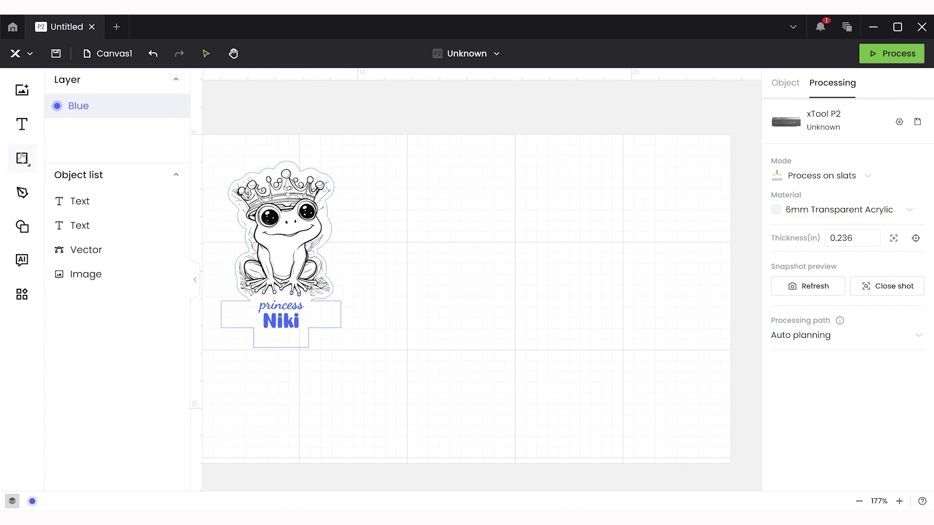
- Draw a 3.15-inch-wide rectangle and set it to Cut
{"action": "mouse_move", "coordinate": [22, 158]}
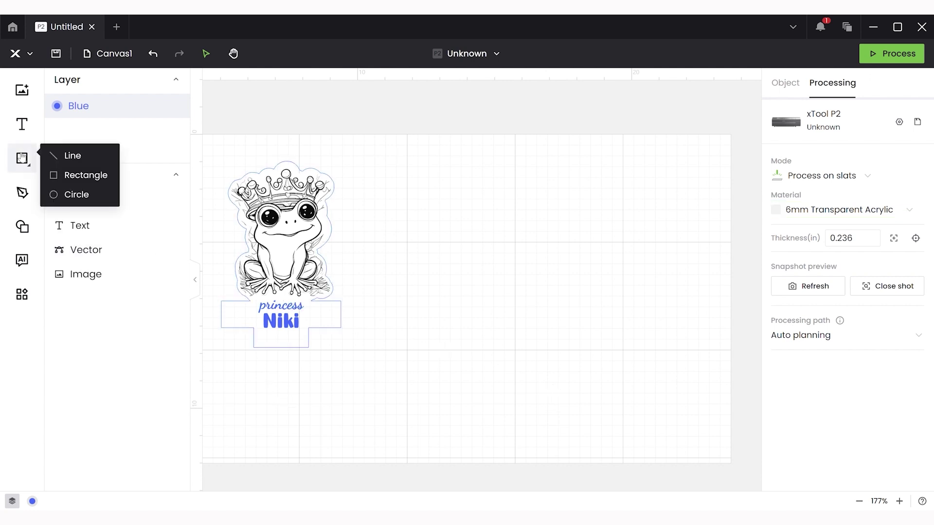
{"action": "left_click", "coordinate": [76, 176]}
{"action": "left_click_drag", "start_coordinate": [432, 298], "coordinate": [547, 332]}
{"action": "left_click", "coordinate": [805, 365]}
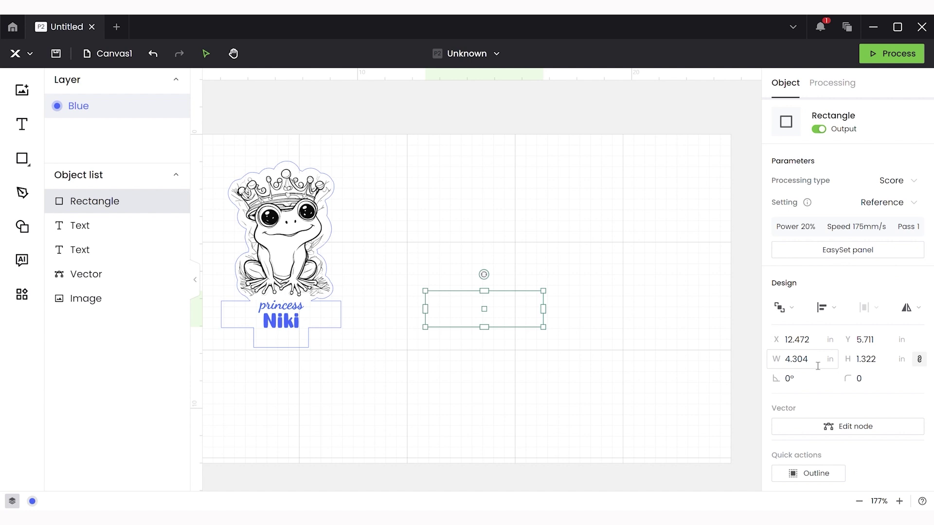
{"action": "type", "text": "3.15"}
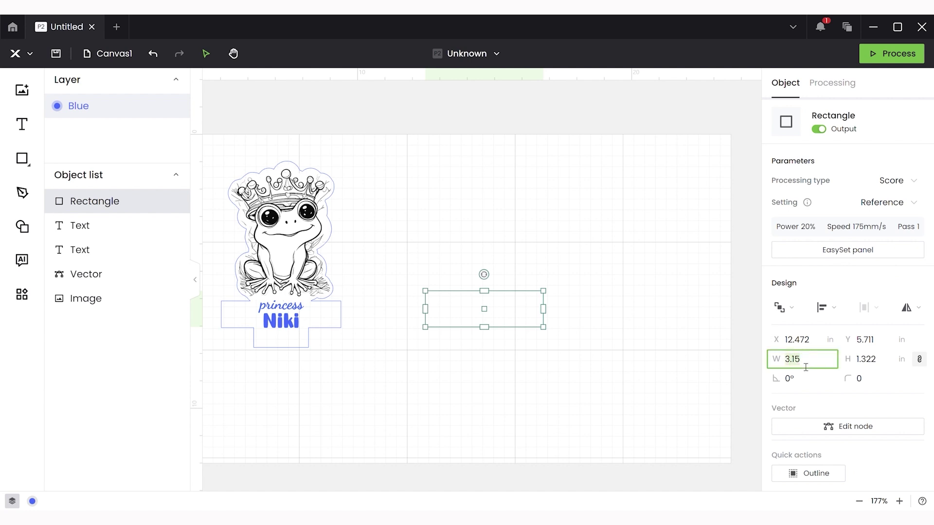
{"action": "key", "text": "Return"}
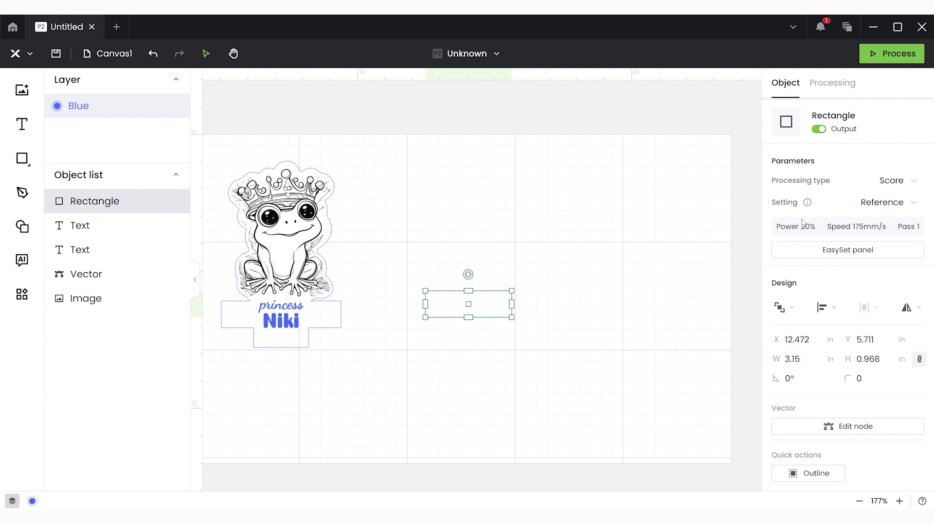
{"action": "left_click", "coordinate": [897, 179]}
{"action": "left_click", "coordinate": [862, 245]}
- Move the rectangle under the name, centre it on the frog outline, and unite them
{"action": "left_click", "coordinate": [483, 319]}
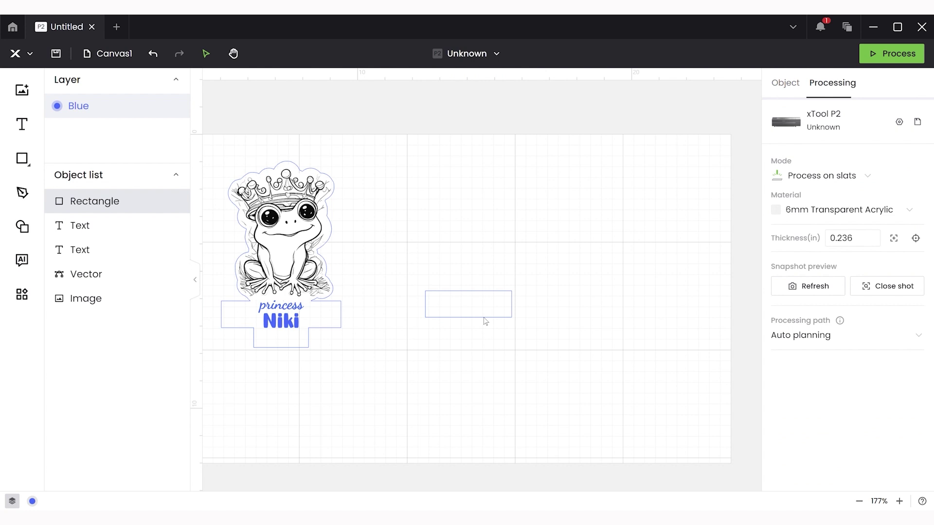
{"action": "left_click_drag", "start_coordinate": [491, 318], "coordinate": [302, 350]}
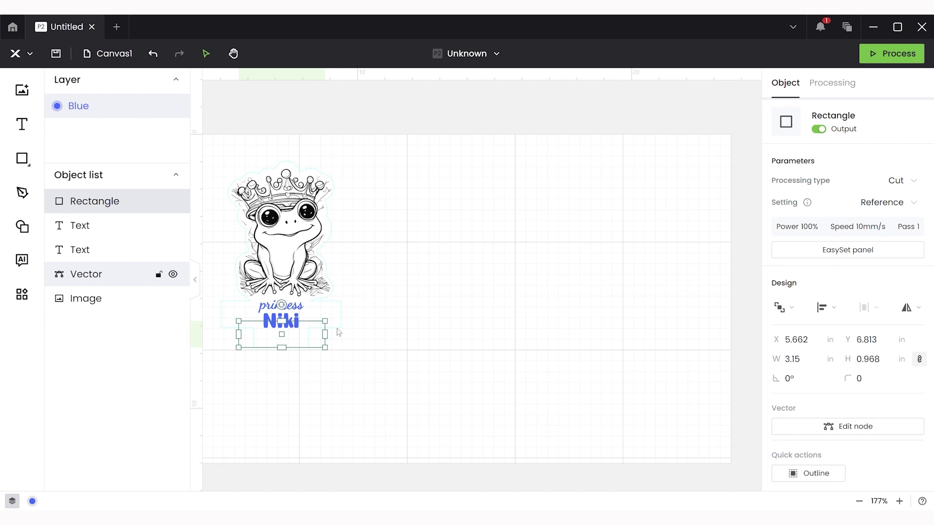
{"action": "left_click", "coordinate": [339, 332], "text": "shift"}
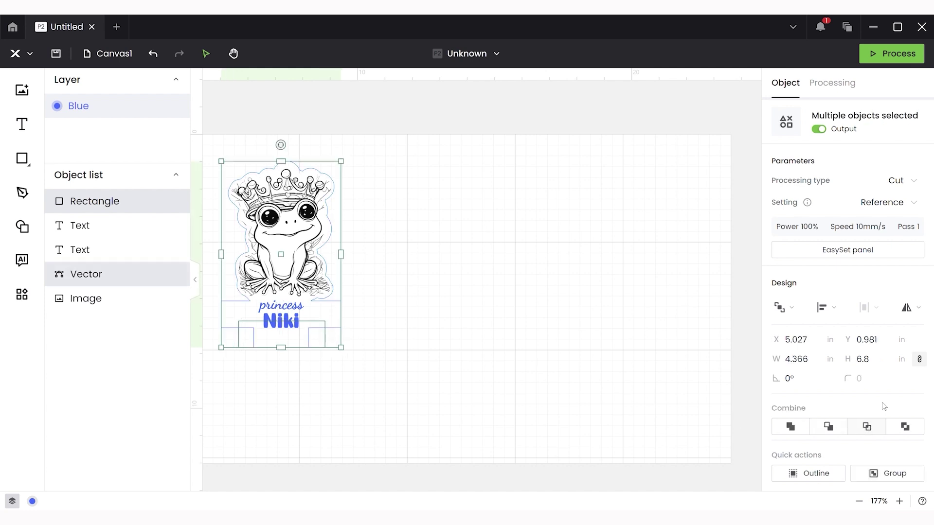
{"action": "left_click", "coordinate": [821, 308]}
{"action": "left_click", "coordinate": [811, 354]}
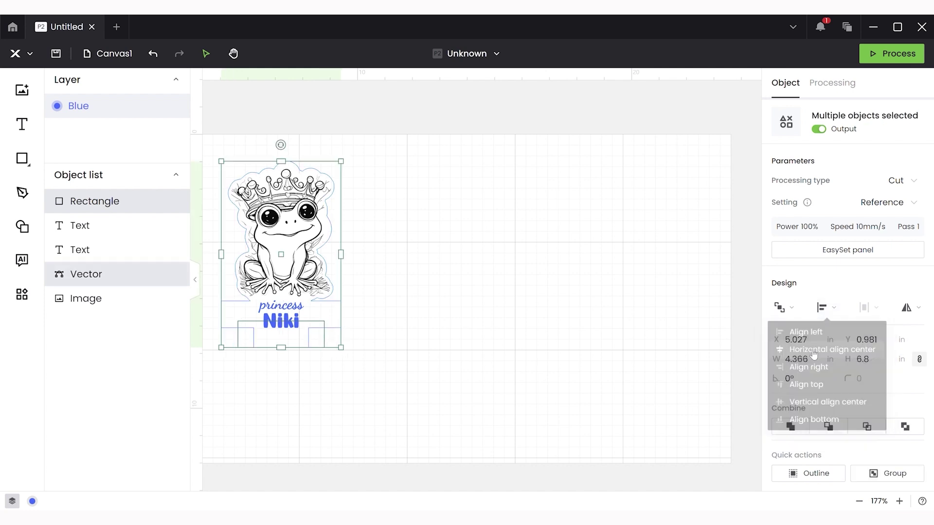
{"action": "left_click", "coordinate": [800, 427]}
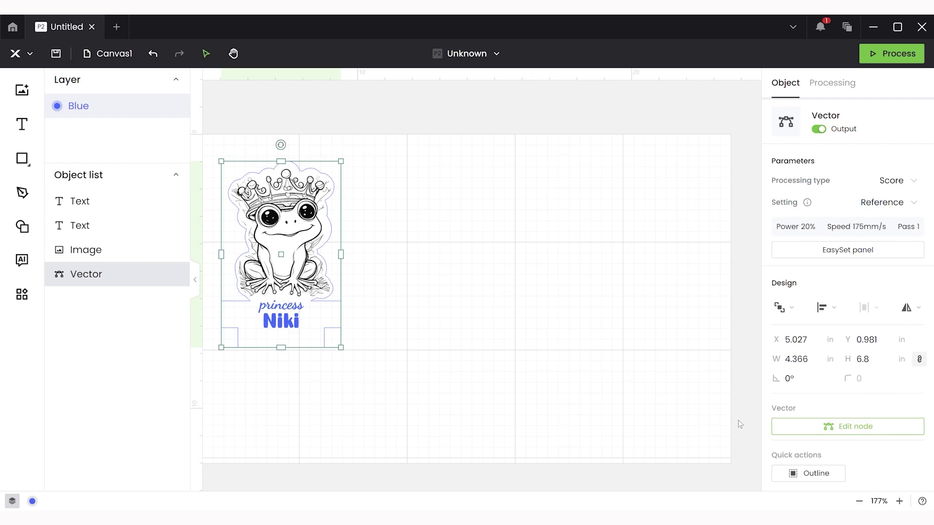